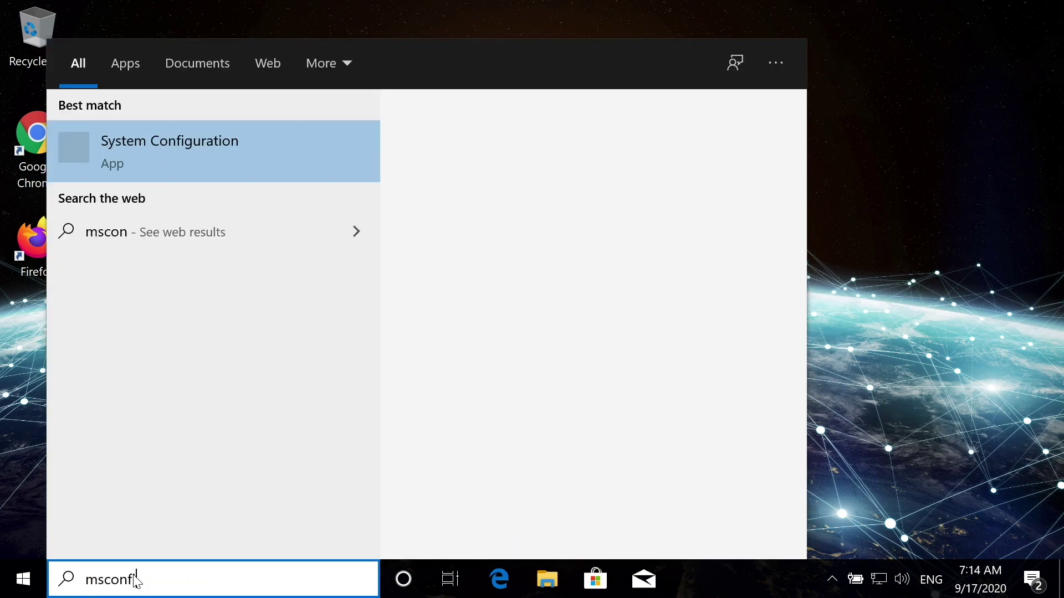
Step: Enable Safe boot with the Minimal option on System Configuration's Boot tab and confirm
key(Return)
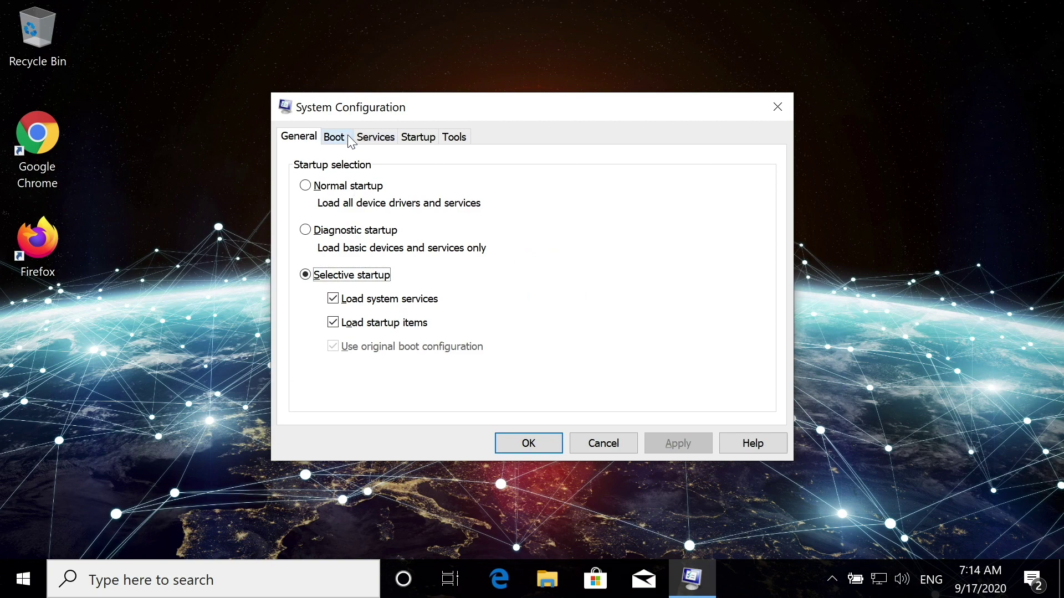
click(345, 138)
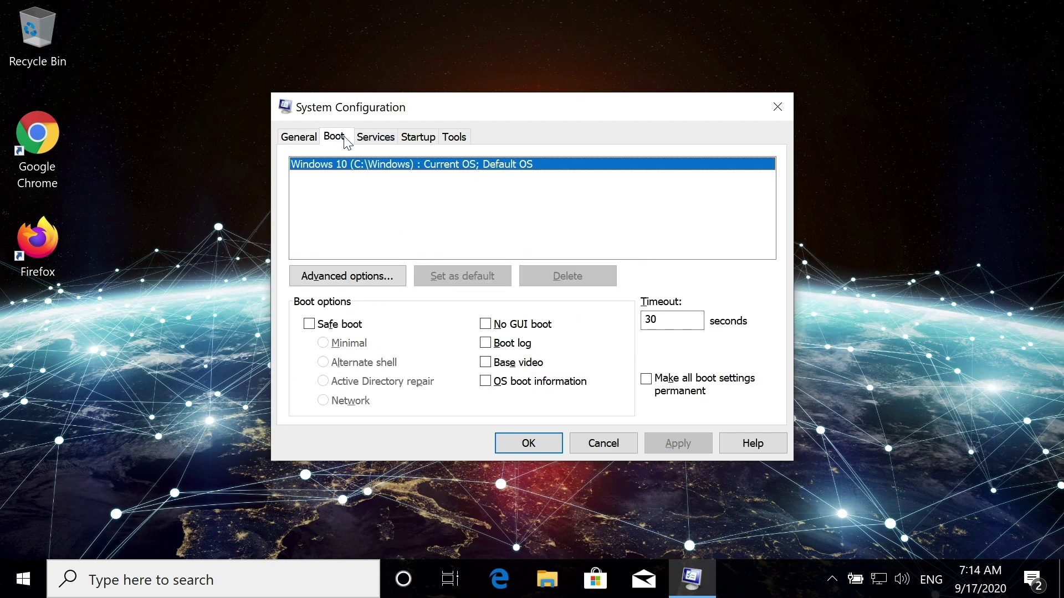
click(319, 327)
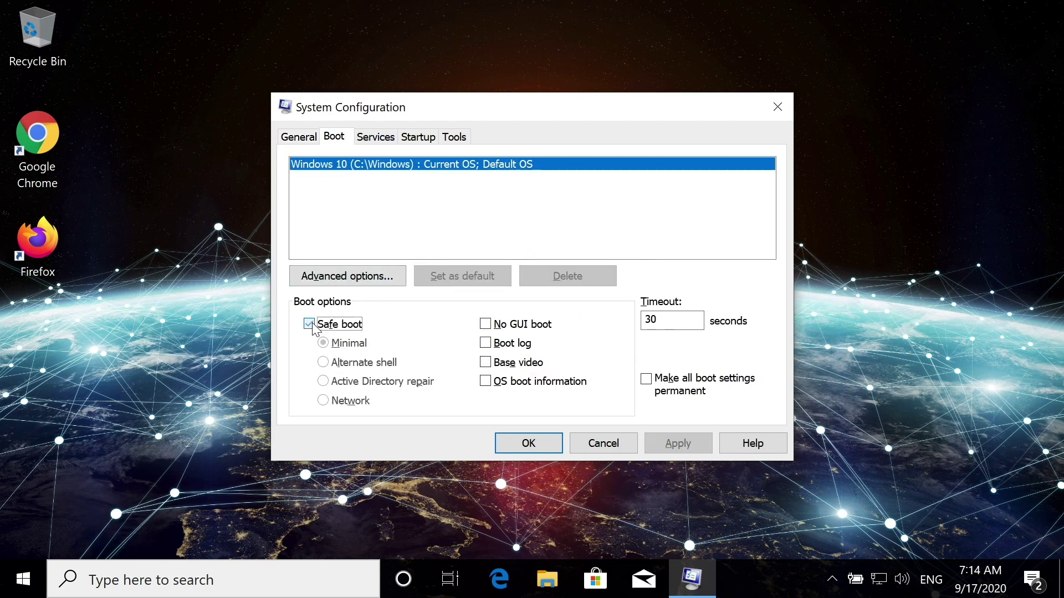
click(511, 443)
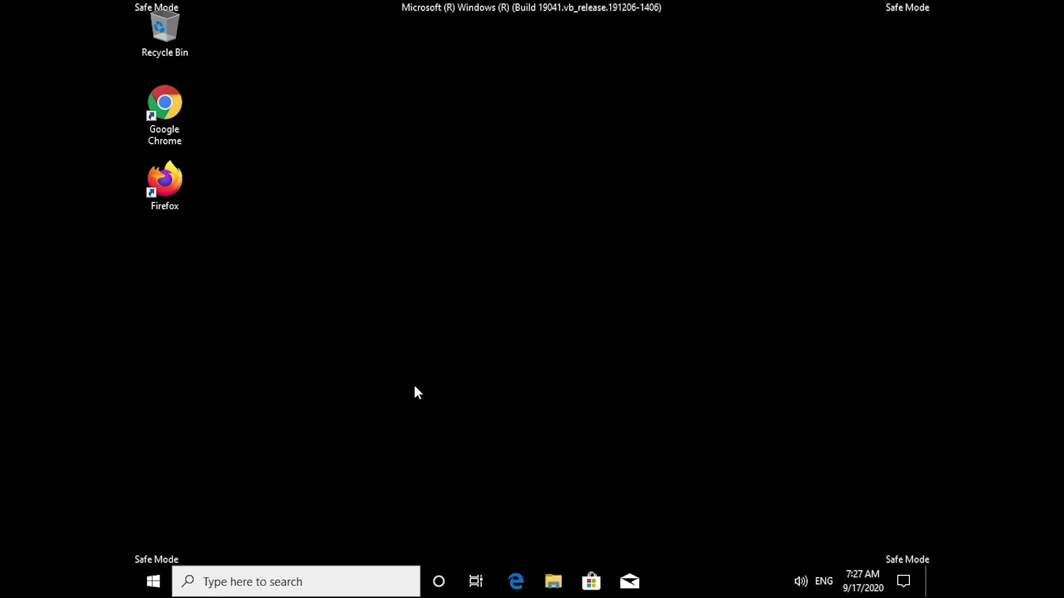
Step: In Control Panel's File Explorer Options, apply 'Show hidden files, folders and drives'
click(283, 580)
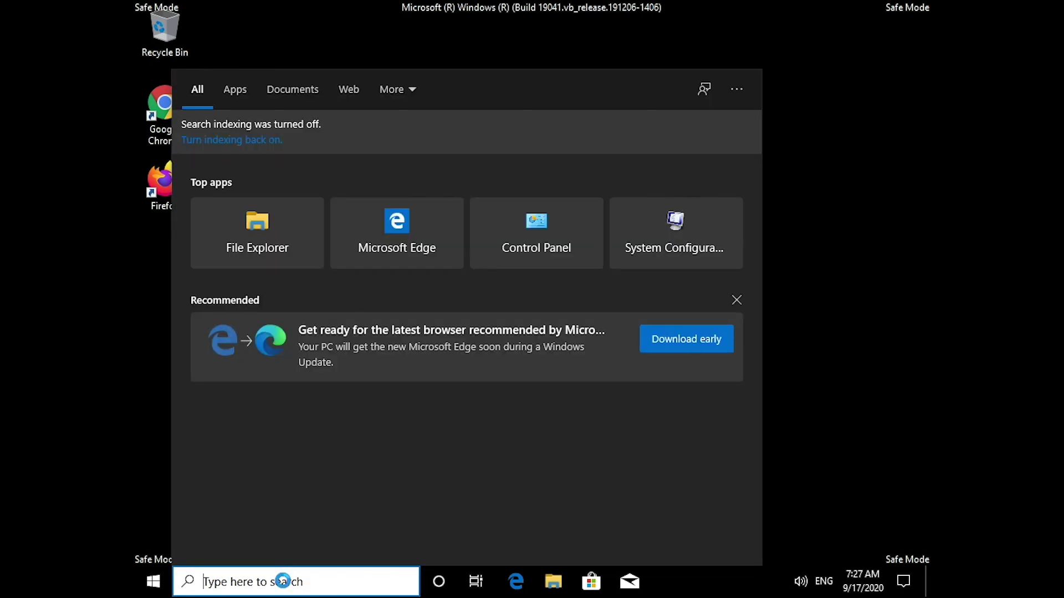
text(contro)
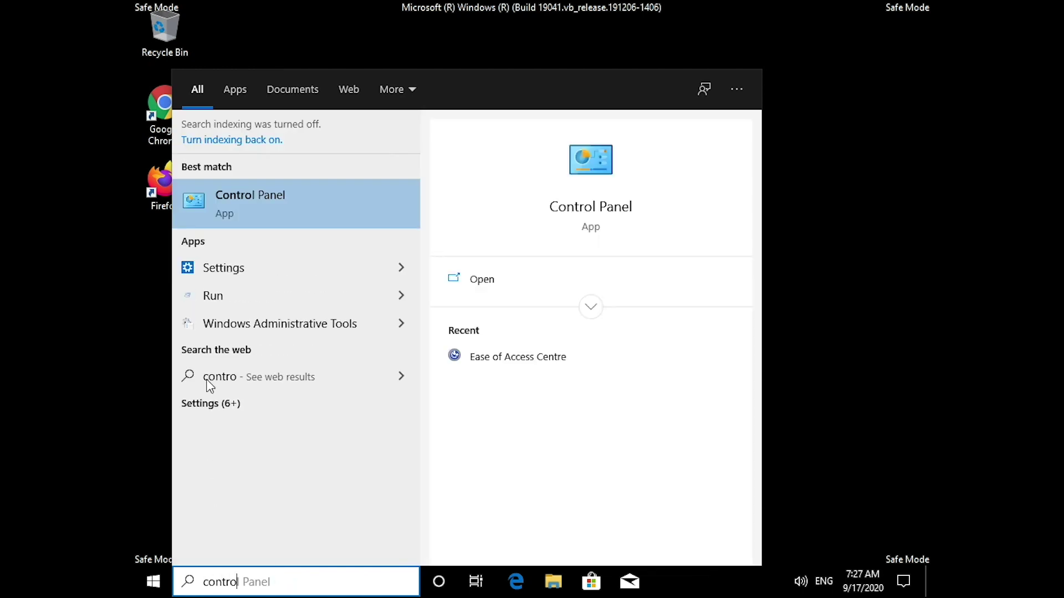
click(238, 201)
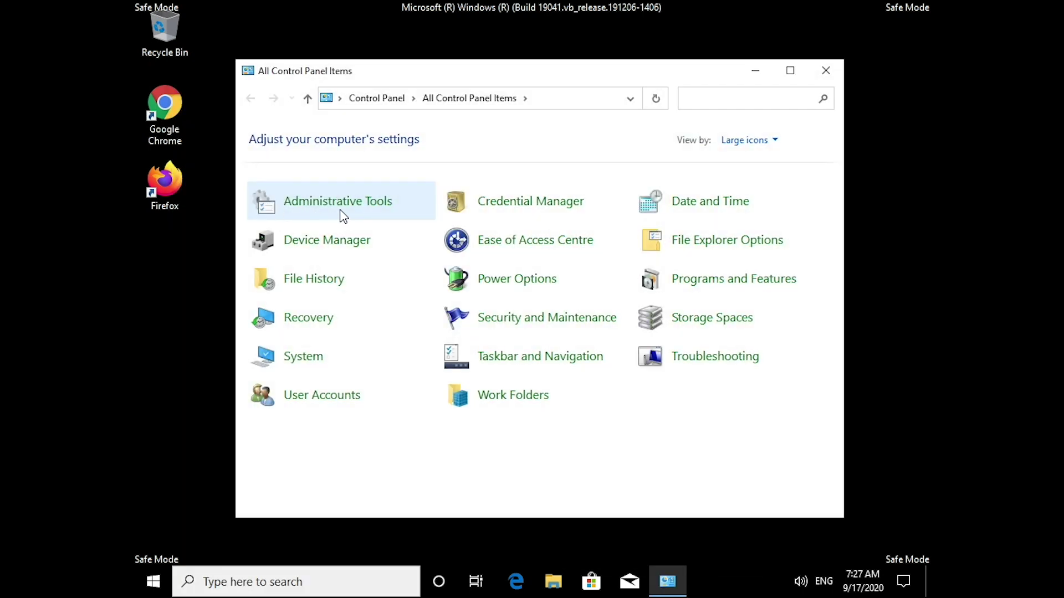
click(693, 241)
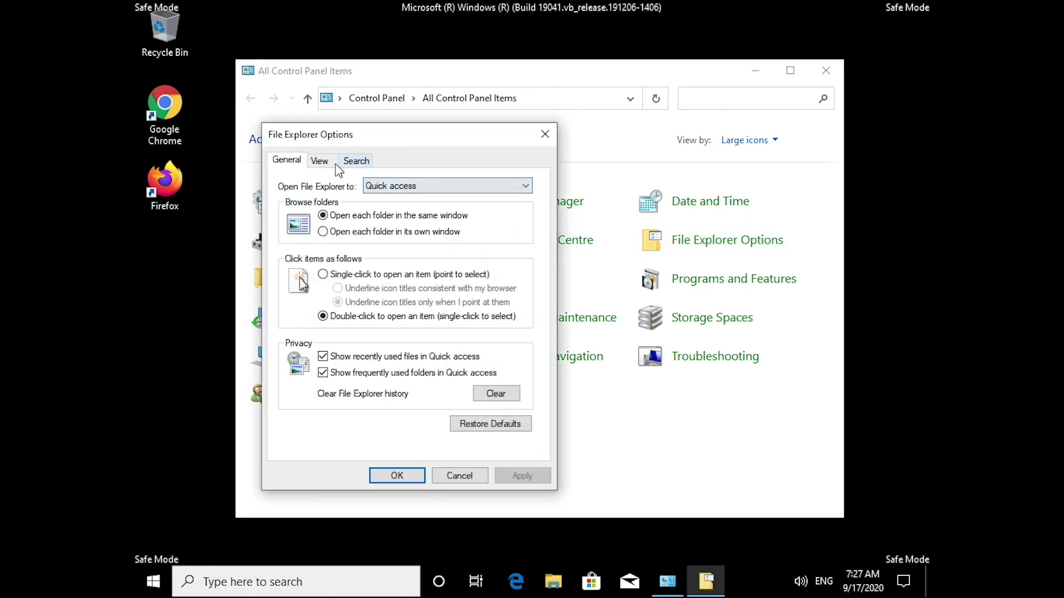
click(320, 161)
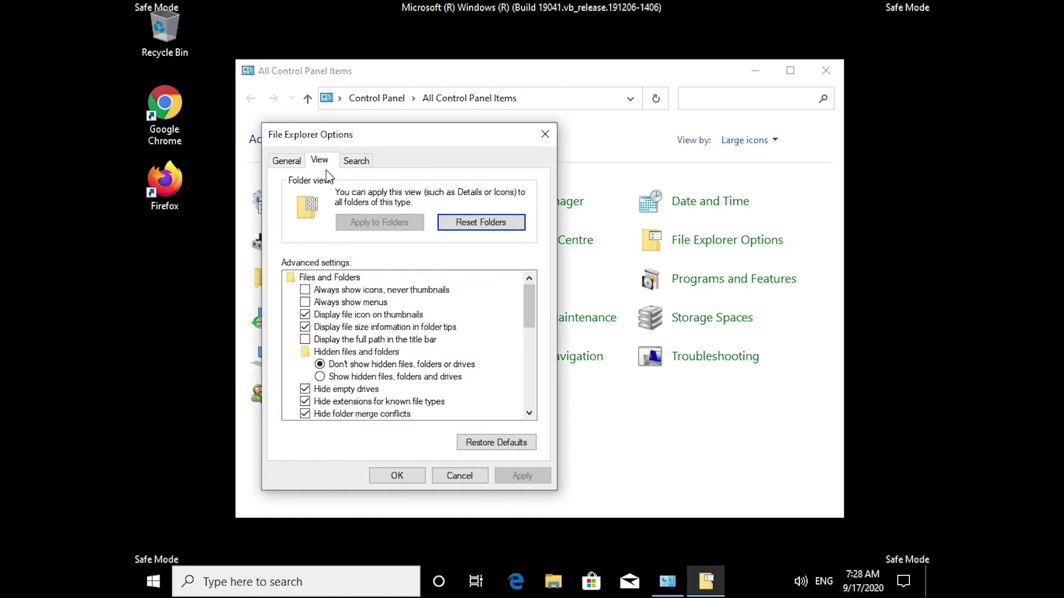
click(335, 378)
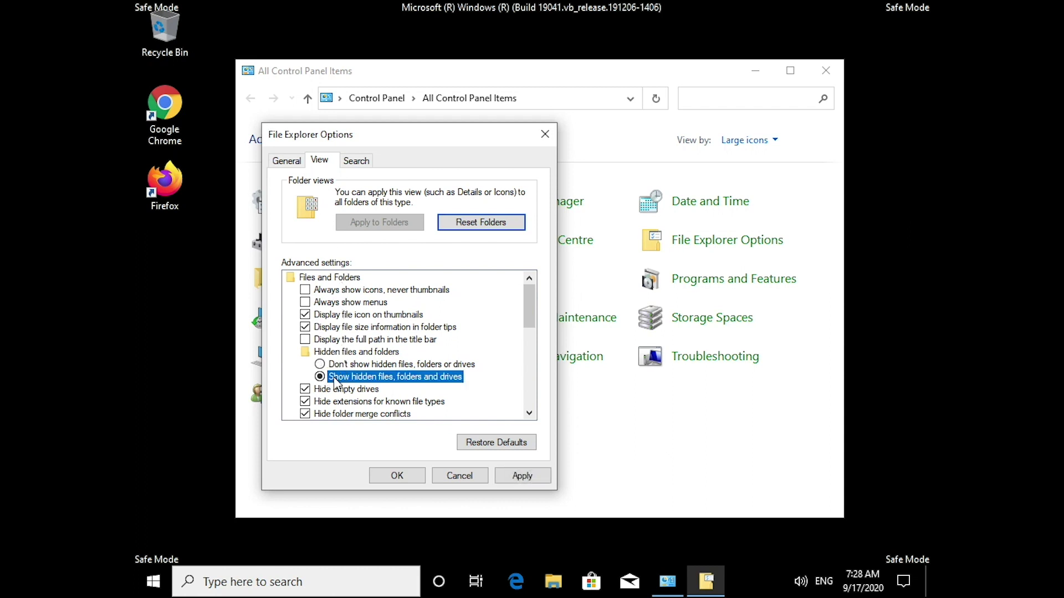
click(536, 478)
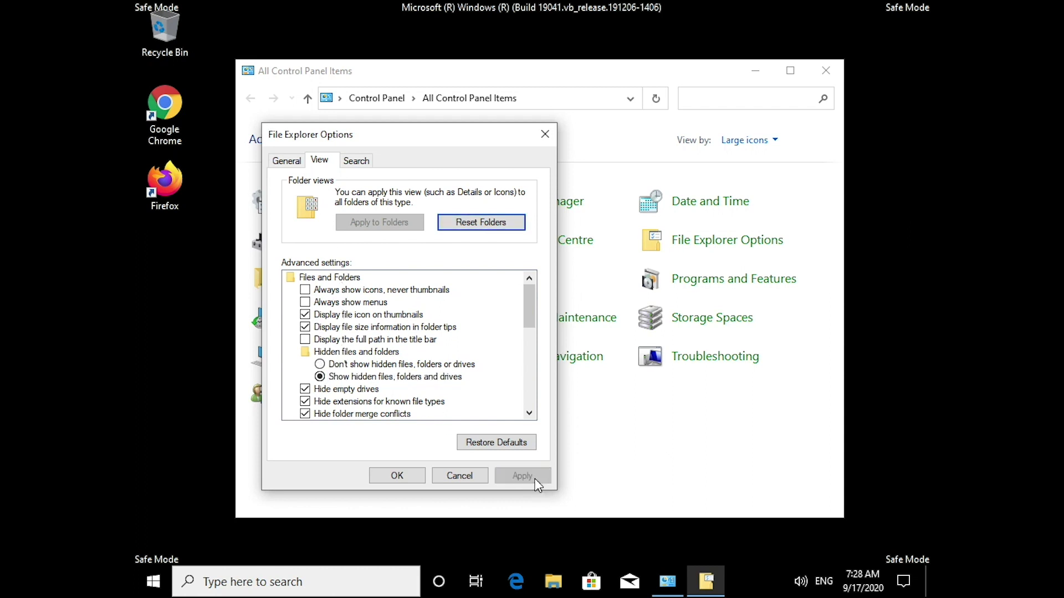
click(382, 476)
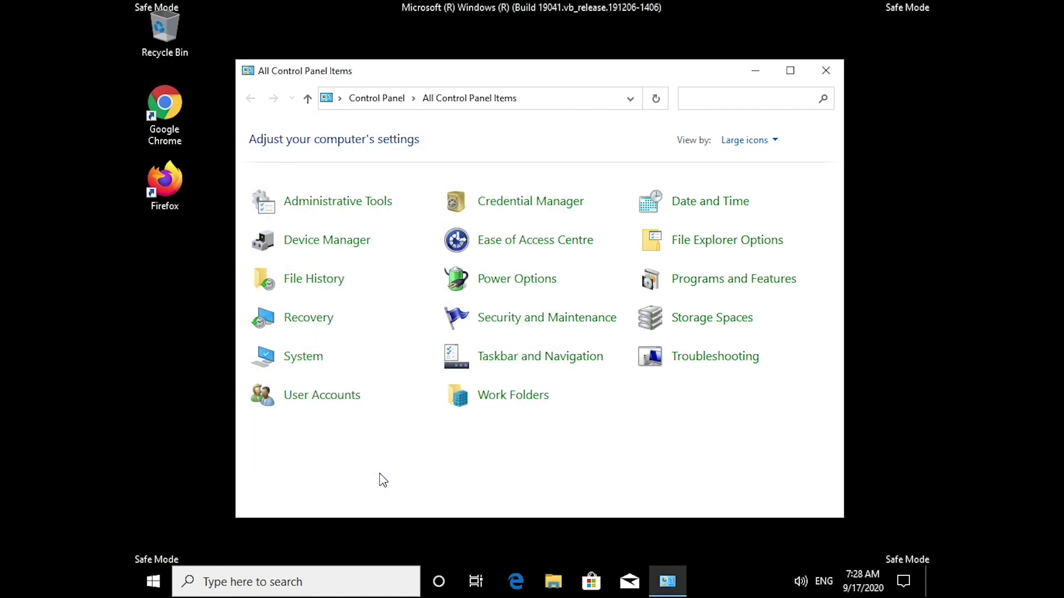
Step: Close Control Panel and open the Windows folder on Local Disk (C:) in File Explorer
click(825, 71)
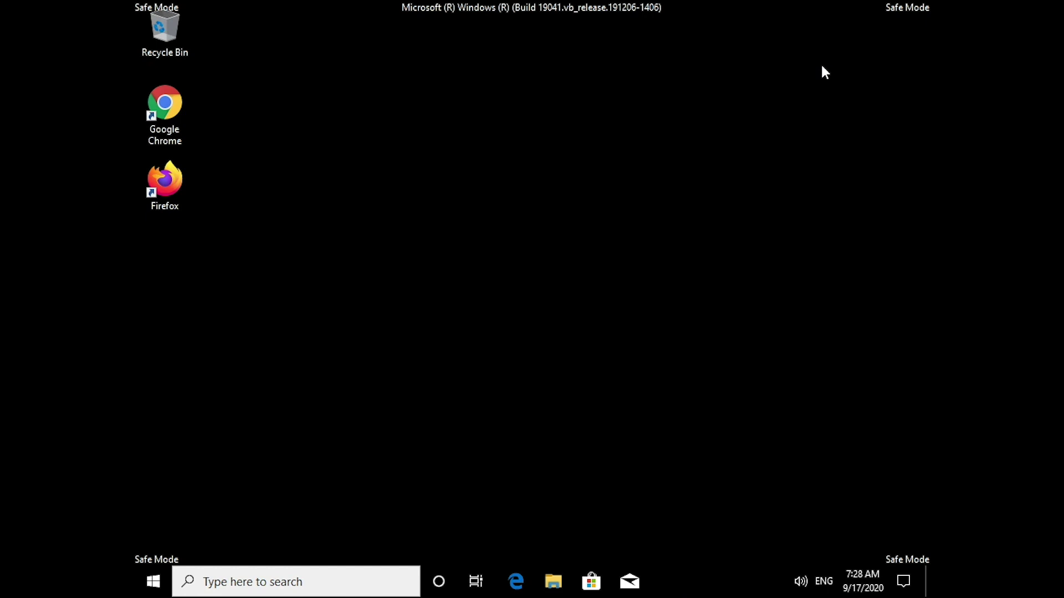
double_click(174, 31)
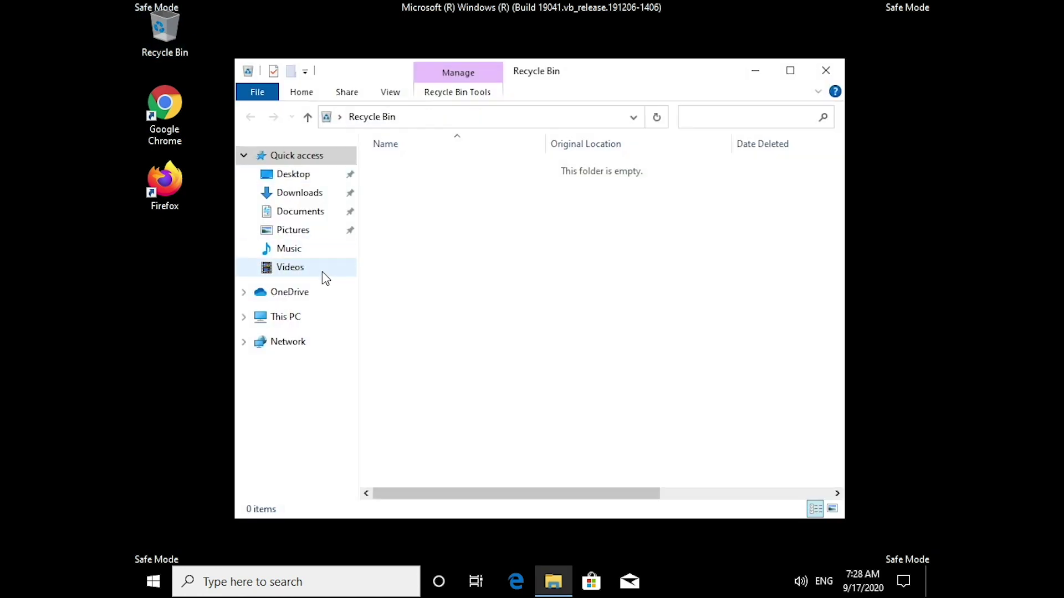
click(294, 317)
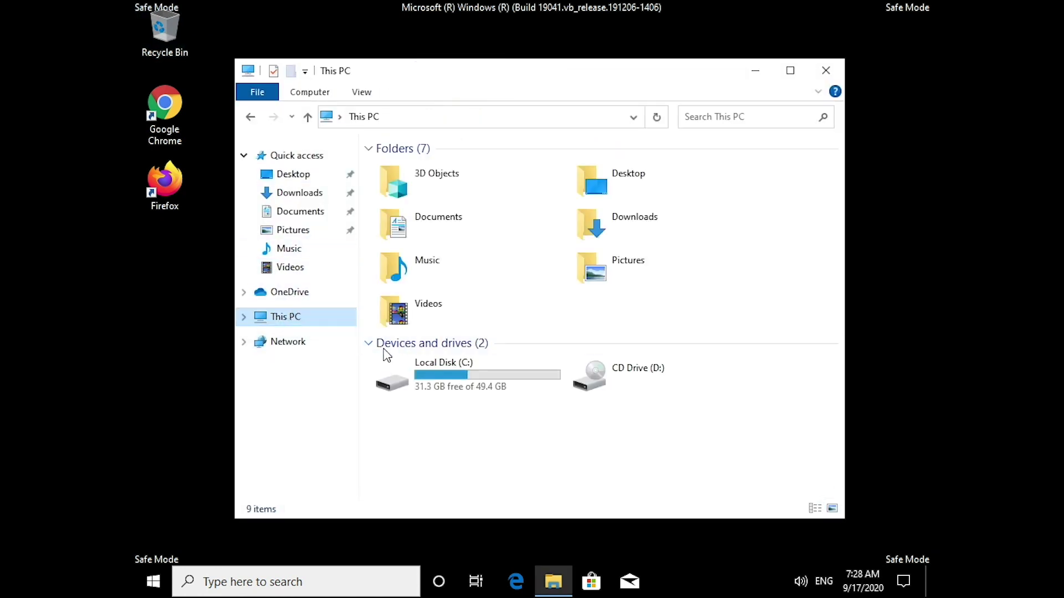
double_click(411, 365)
double_click(418, 248)
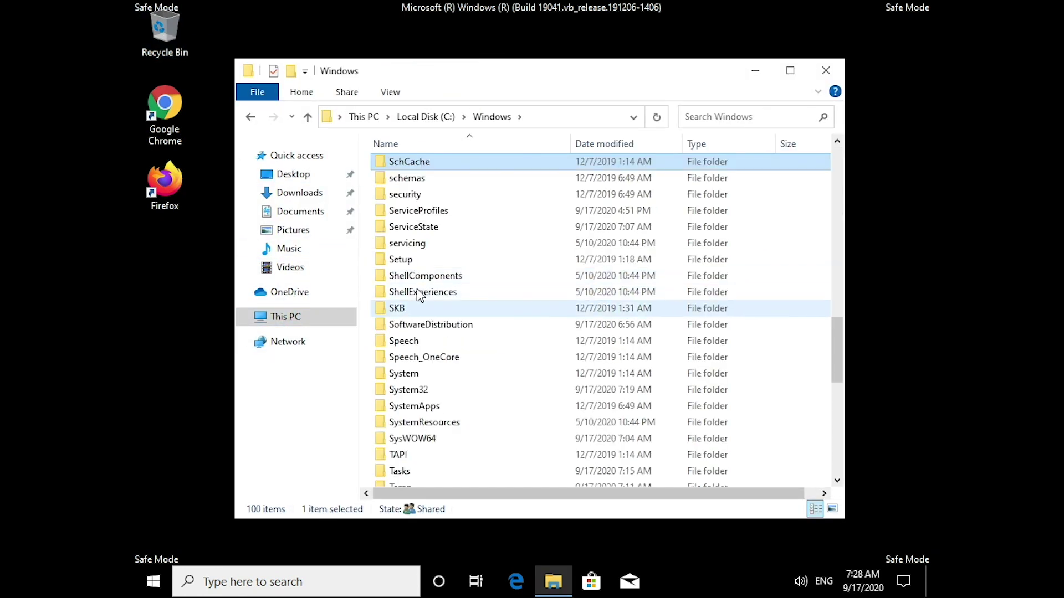
Step: Go into System32\drivers\etc and select the hosts file
double_click(417, 390)
key(d)
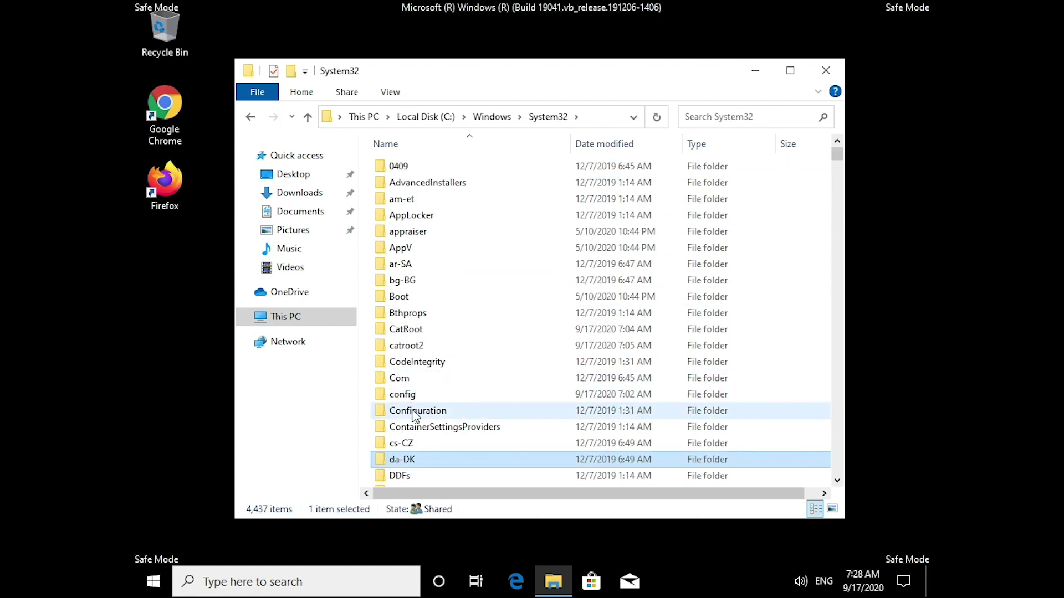
scroll(417, 416, down, 2)
double_click(411, 458)
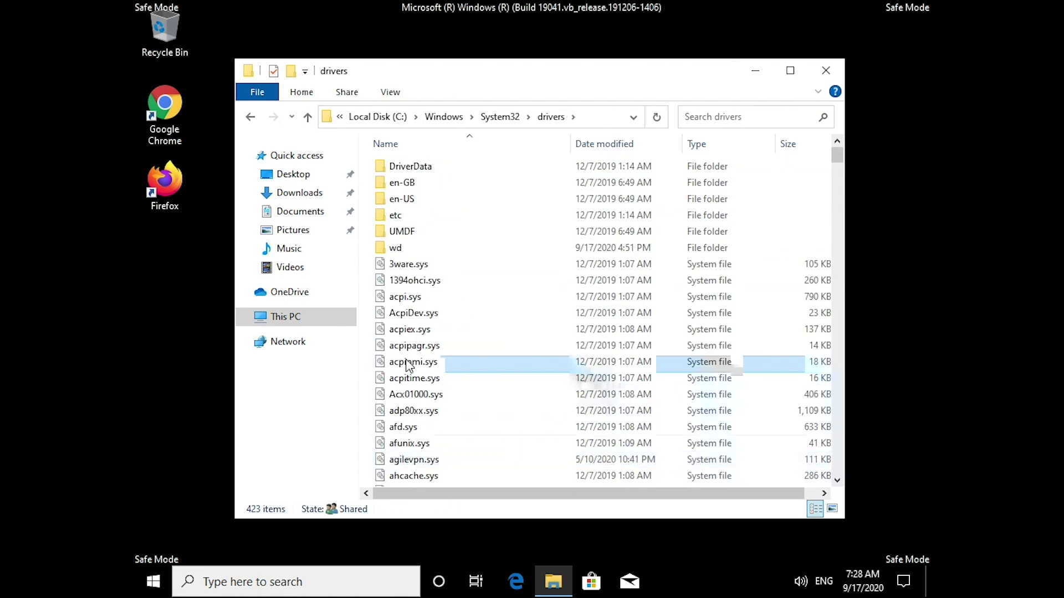
double_click(396, 217)
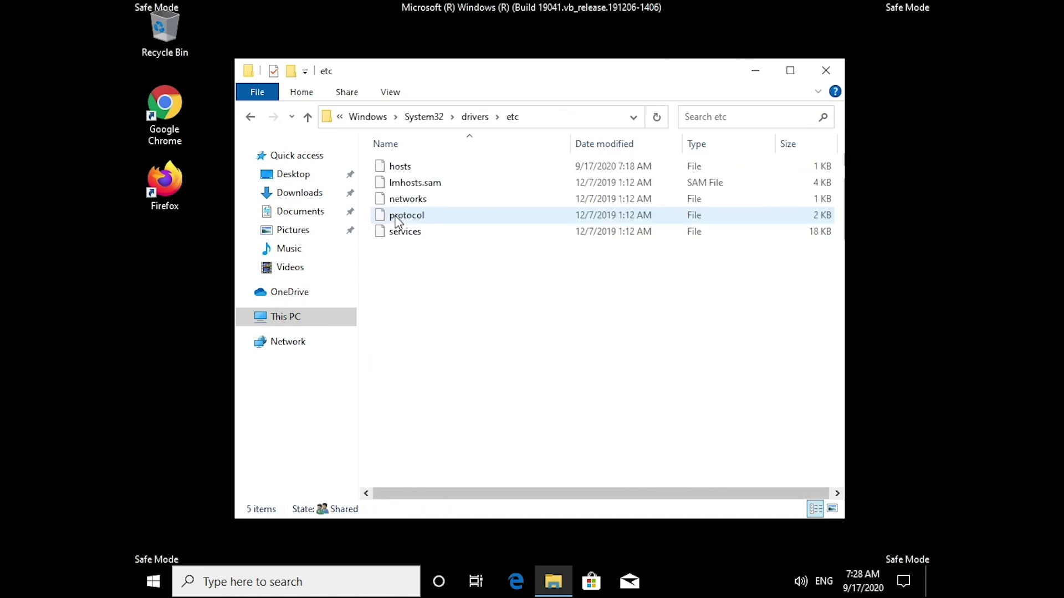
click(416, 167)
Step: Open the hosts file in Notepad
double_click(414, 165)
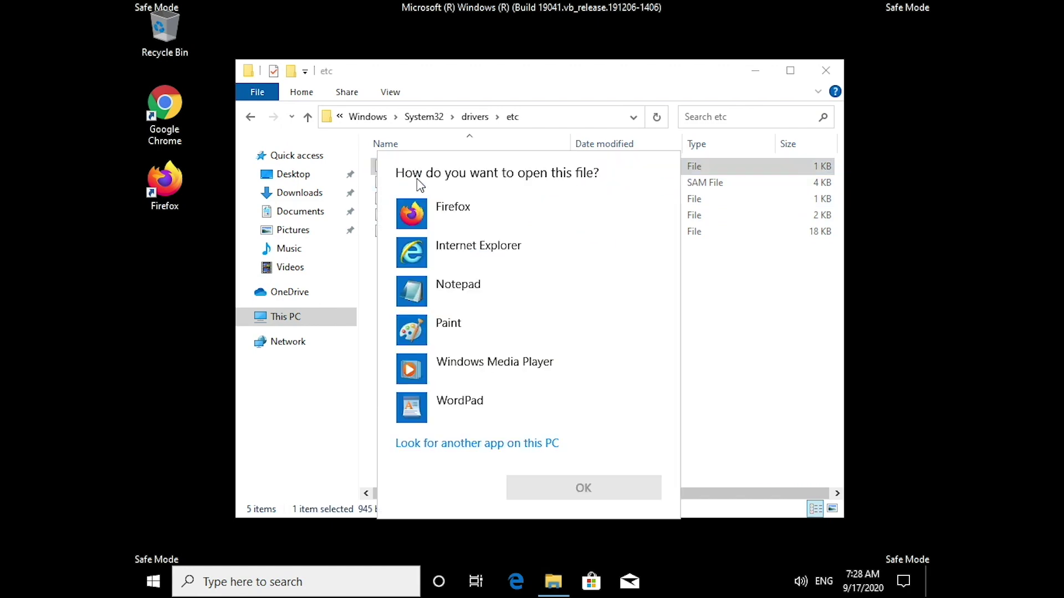
click(434, 290)
click(576, 487)
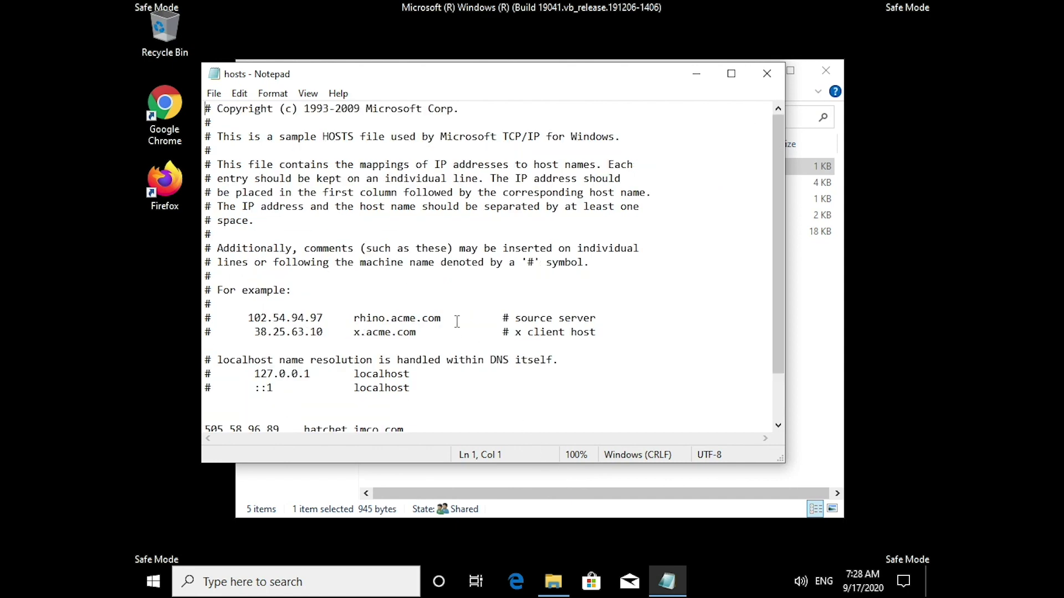
Step: Delete the four extra host entries at the bottom of the file
scroll(457, 321, down, 2)
click(425, 408)
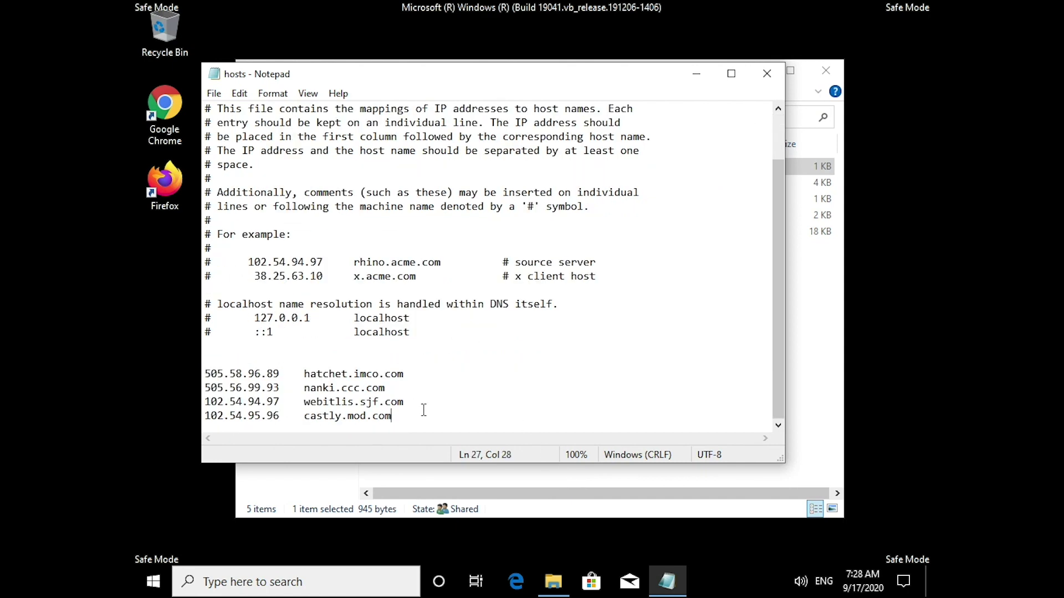
drag(415, 414, 259, 364)
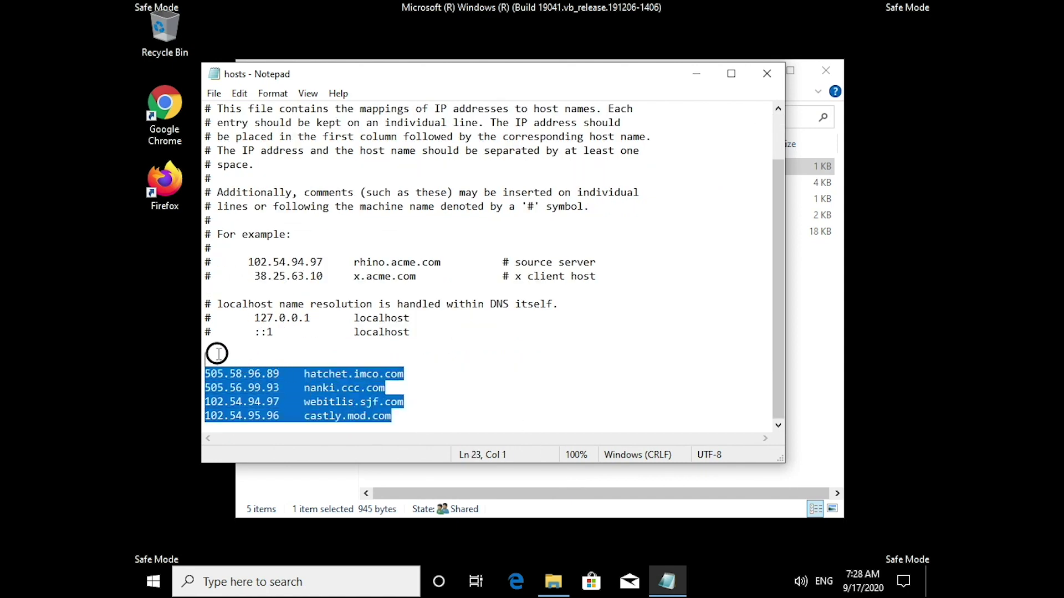
right_click(221, 370)
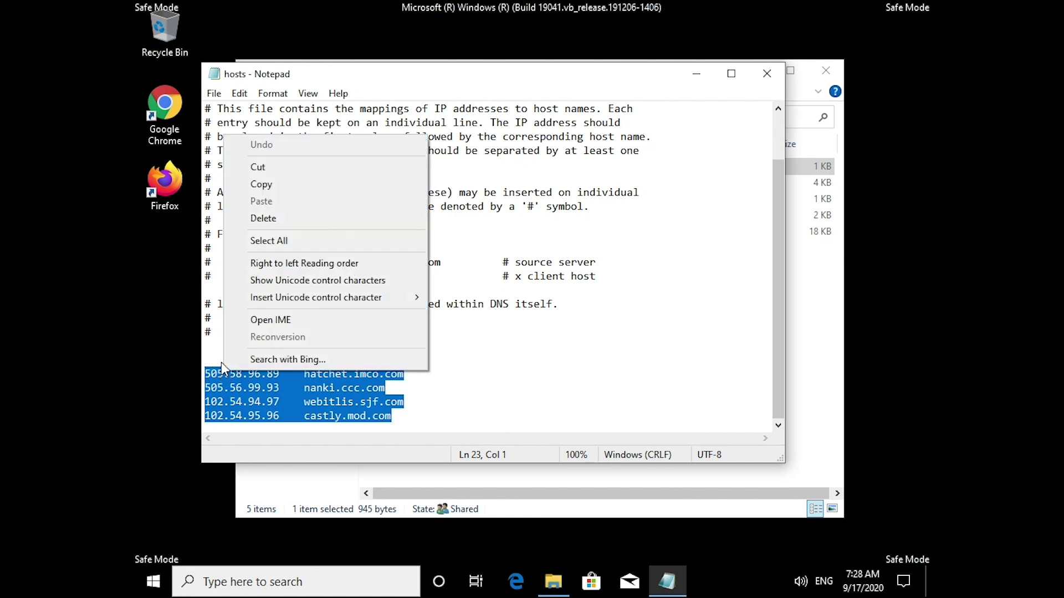
click(266, 219)
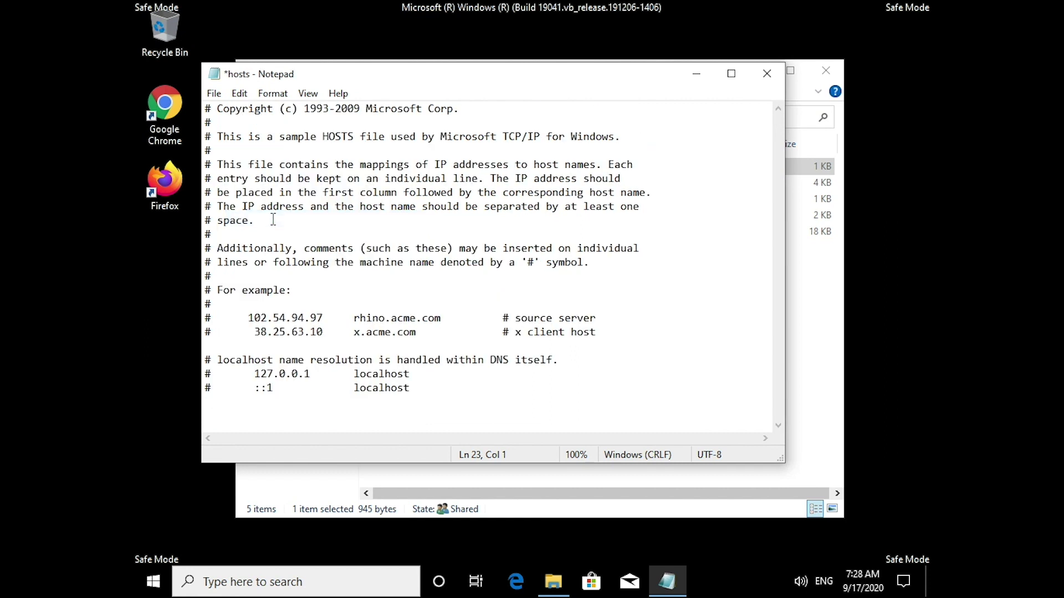
Step: Save the cleaned hosts file and close Notepad
click(214, 94)
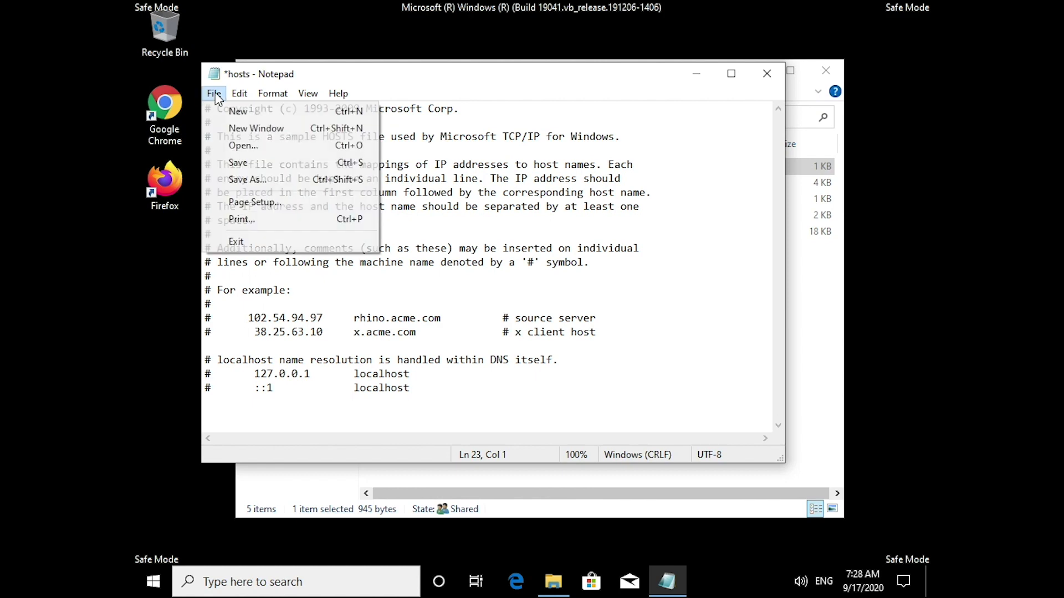
click(227, 162)
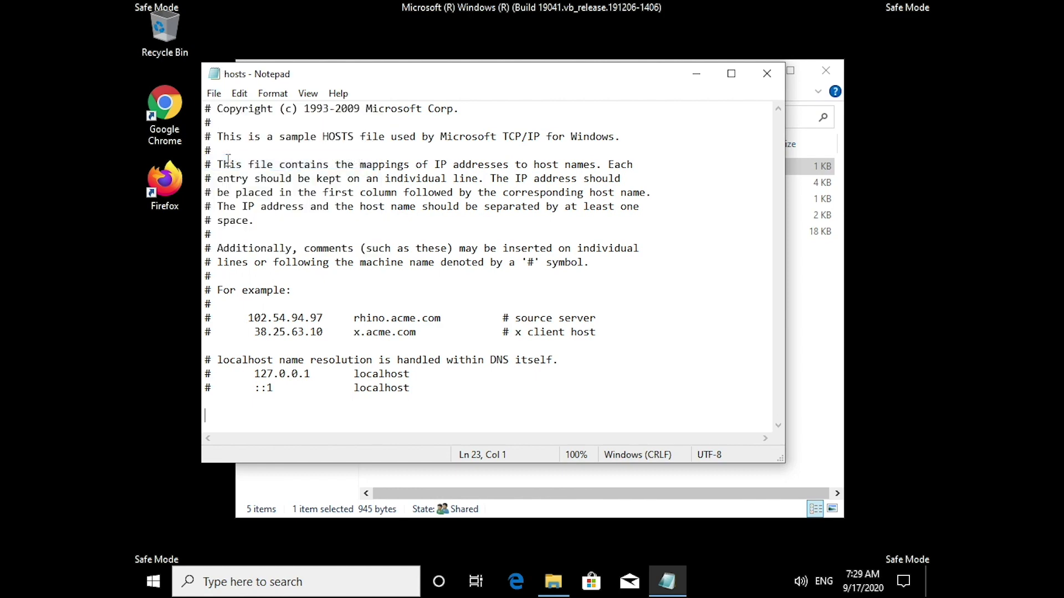
click(767, 73)
Step: Close the etc folder window and launch Registry Editor by searching regedit
click(825, 78)
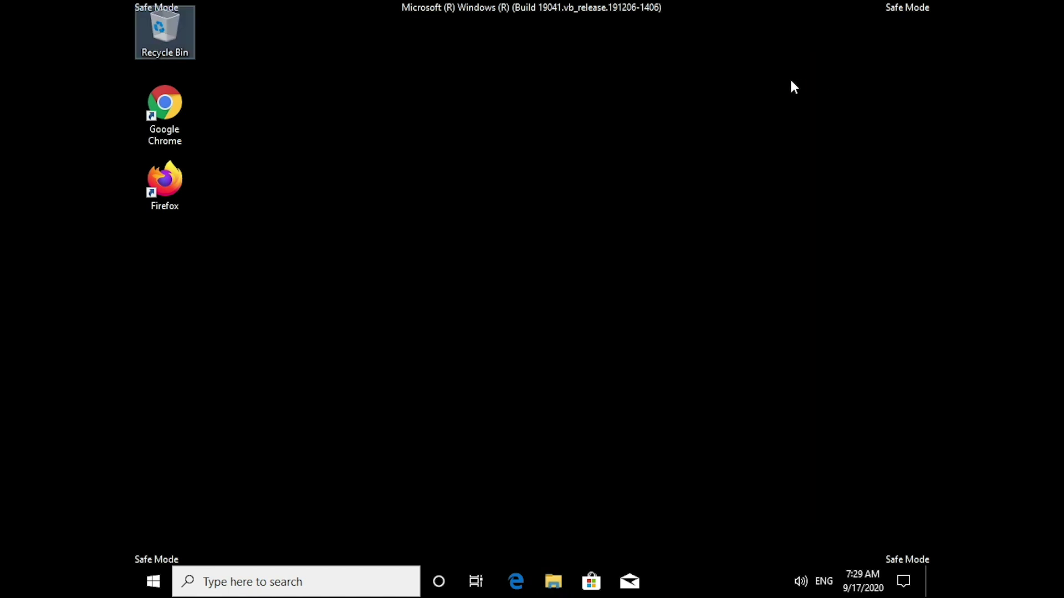
click(284, 582)
text(r)
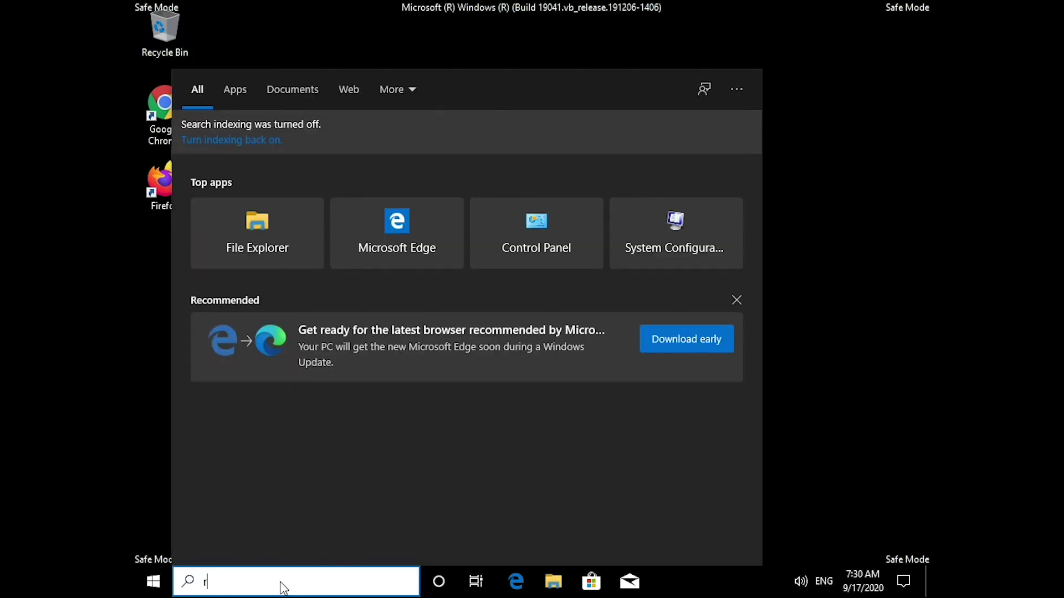
text(egedit)
key(Return)
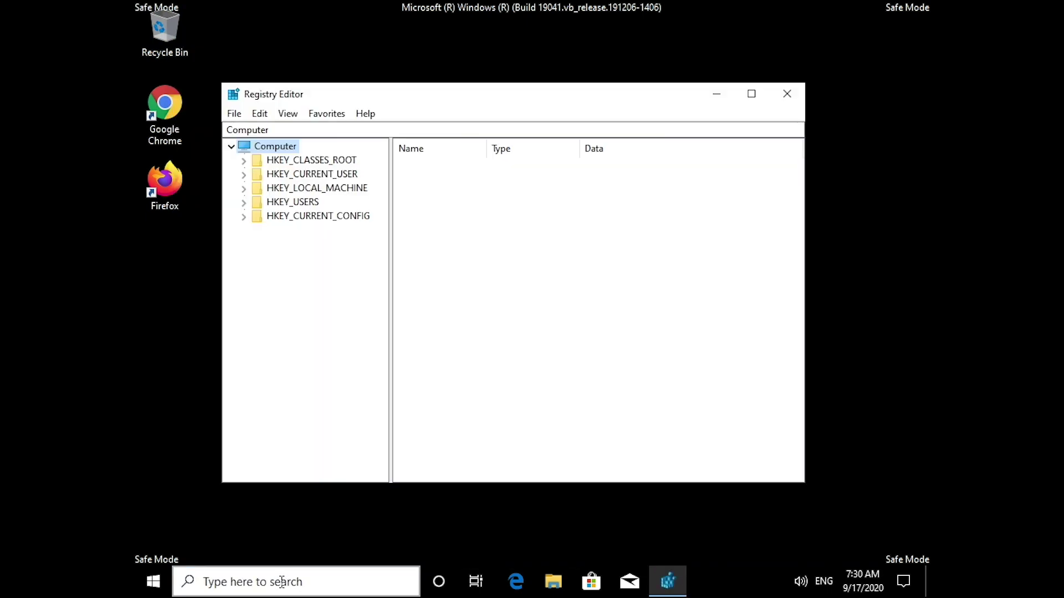
Step: Browse to HKLM\SOFTWARE\Microsoft\Windows\CurrentVersion\Run to list machine-wide startup entries
click(279, 190)
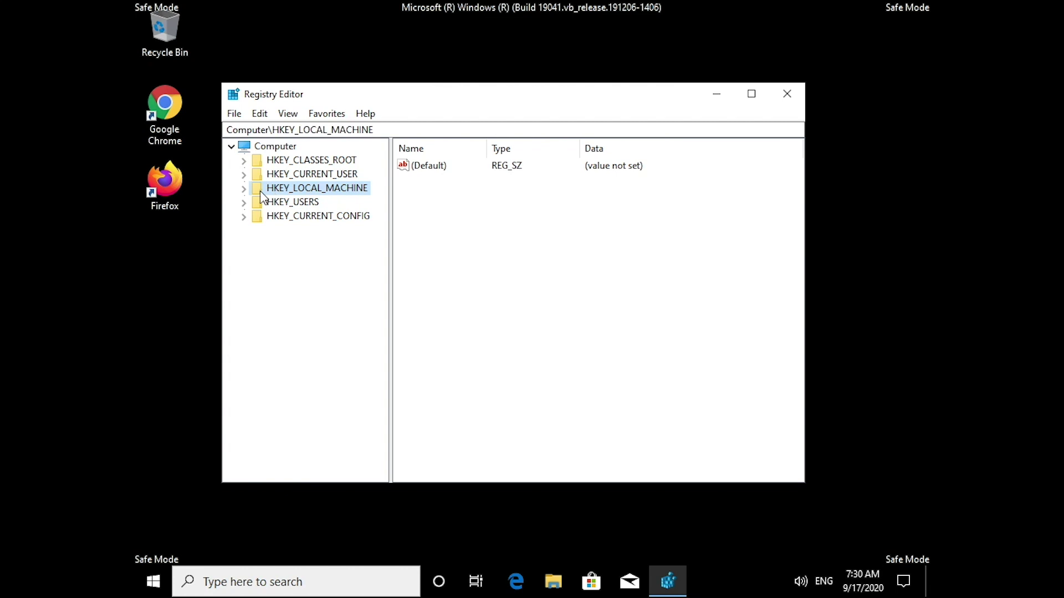
click(244, 189)
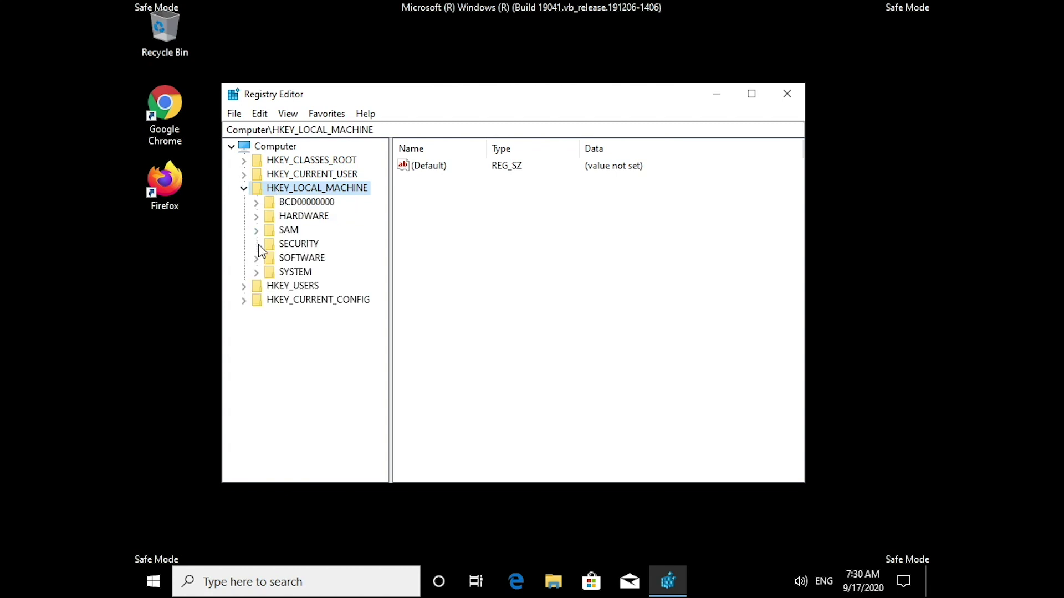
click(256, 259)
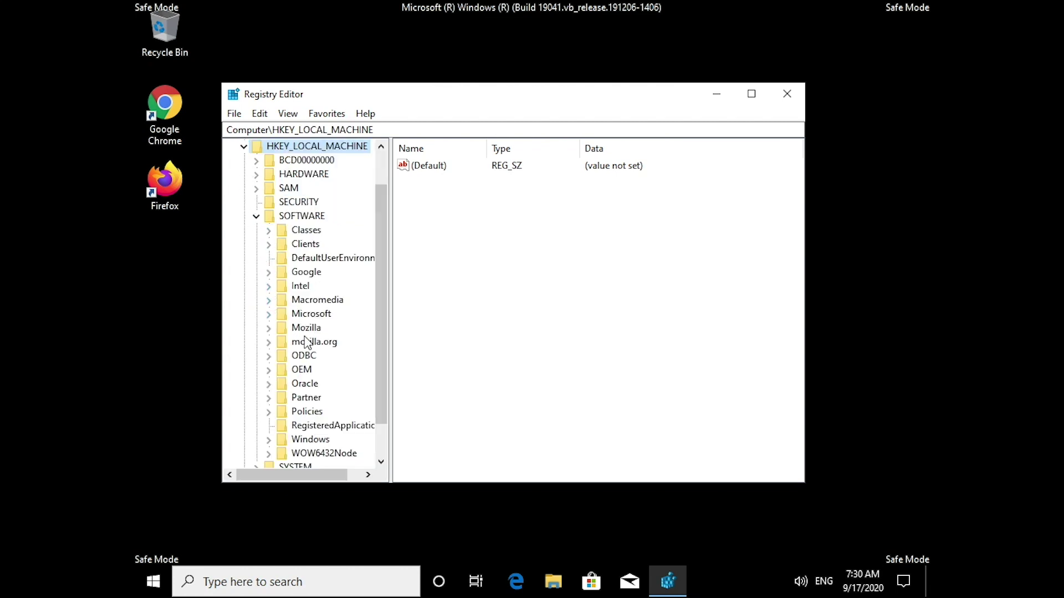
click(269, 440)
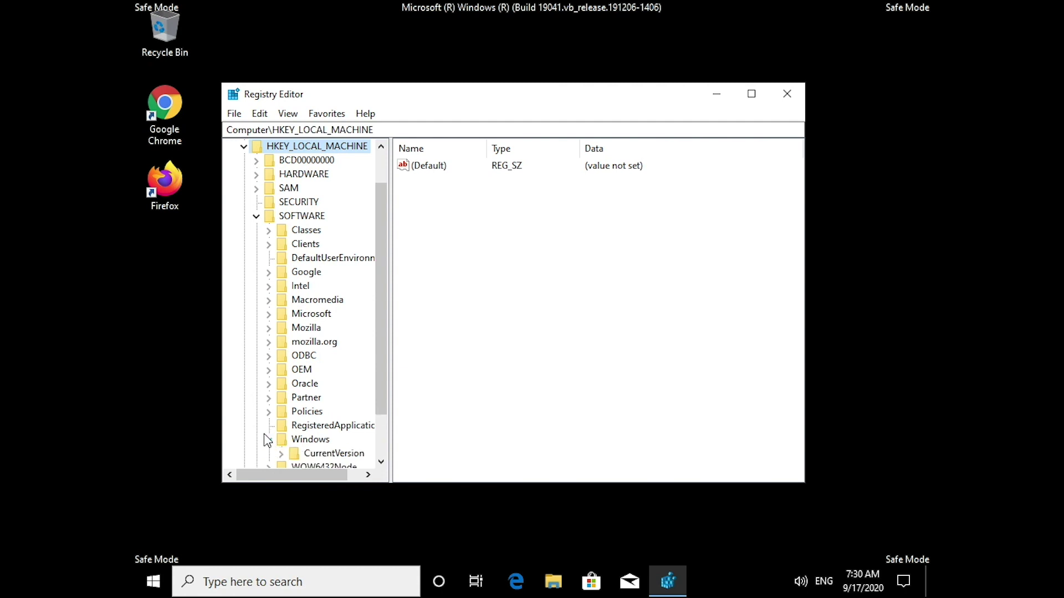
drag(375, 369, 376, 411)
click(269, 255)
drag(379, 191, 363, 377)
scroll(283, 311, up, 5)
click(282, 311)
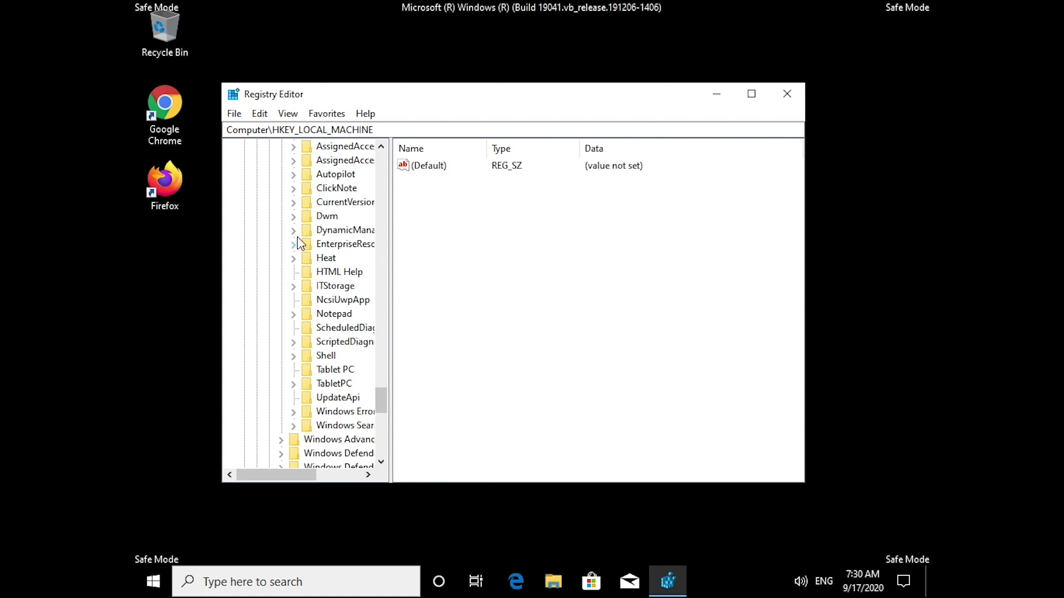
click(293, 202)
drag(385, 316, 373, 378)
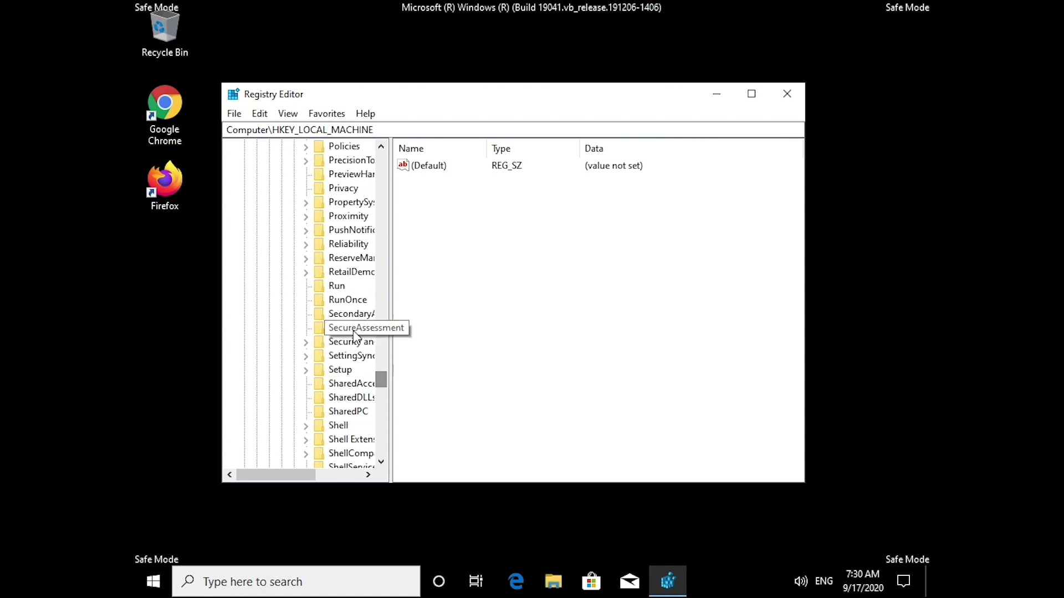
click(337, 286)
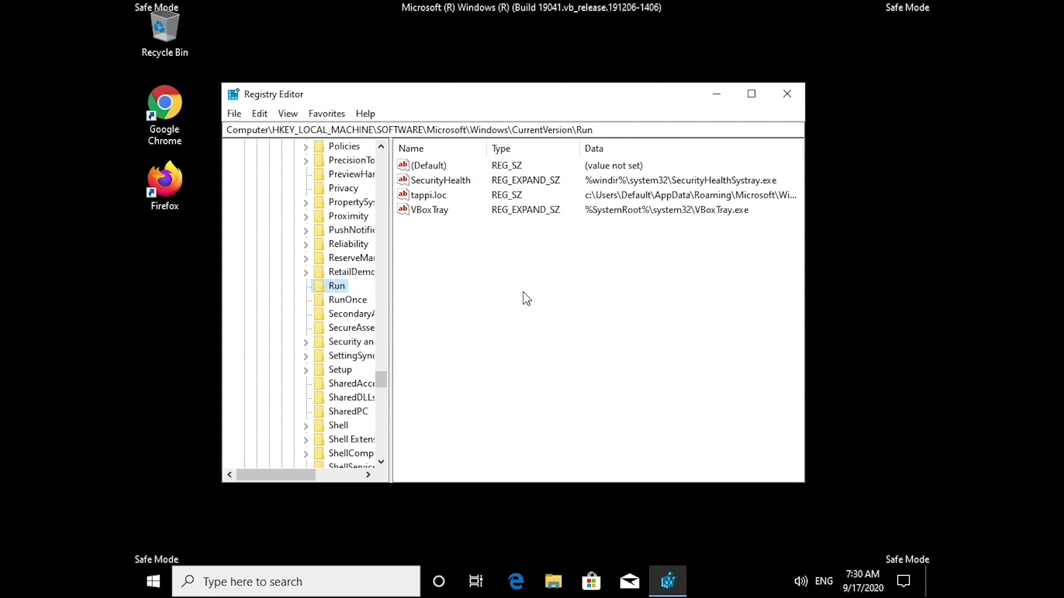
Step: Delete the tappi.loc startup value, leaving SecurityHealth and VBoxTray
click(427, 195)
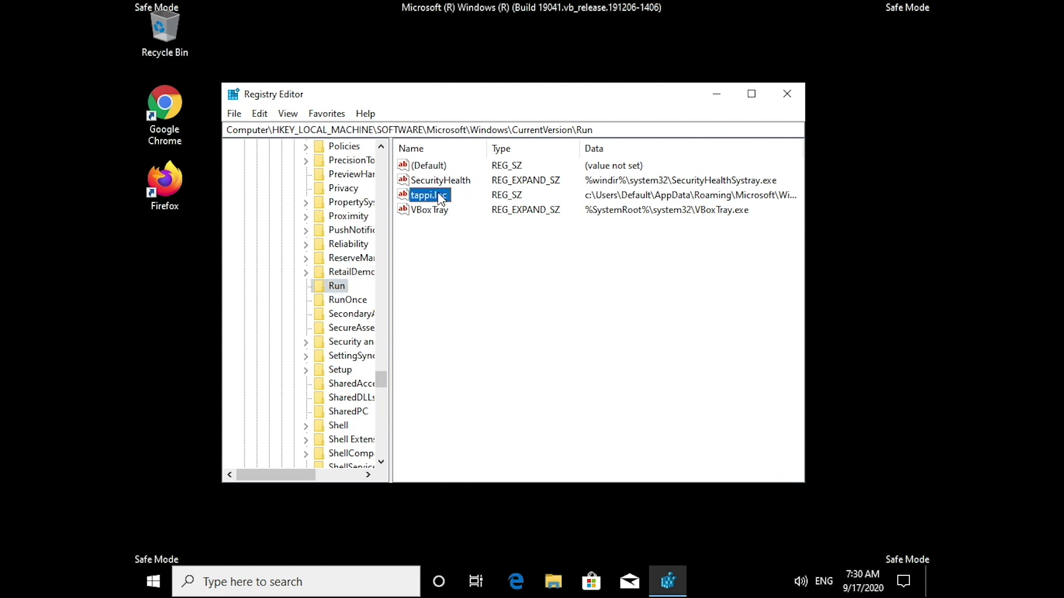
right_click(440, 198)
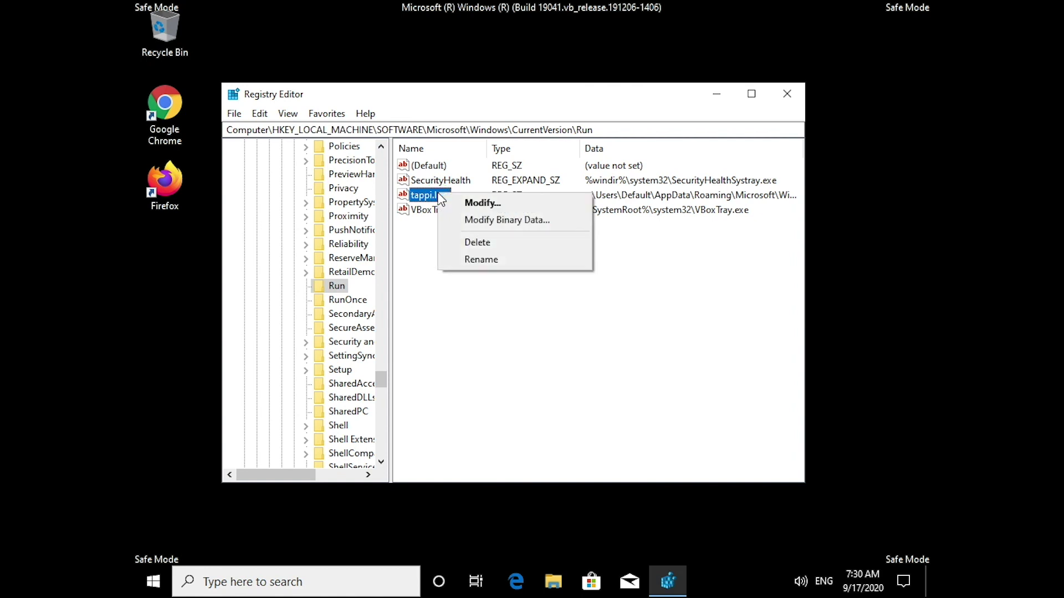
click(479, 244)
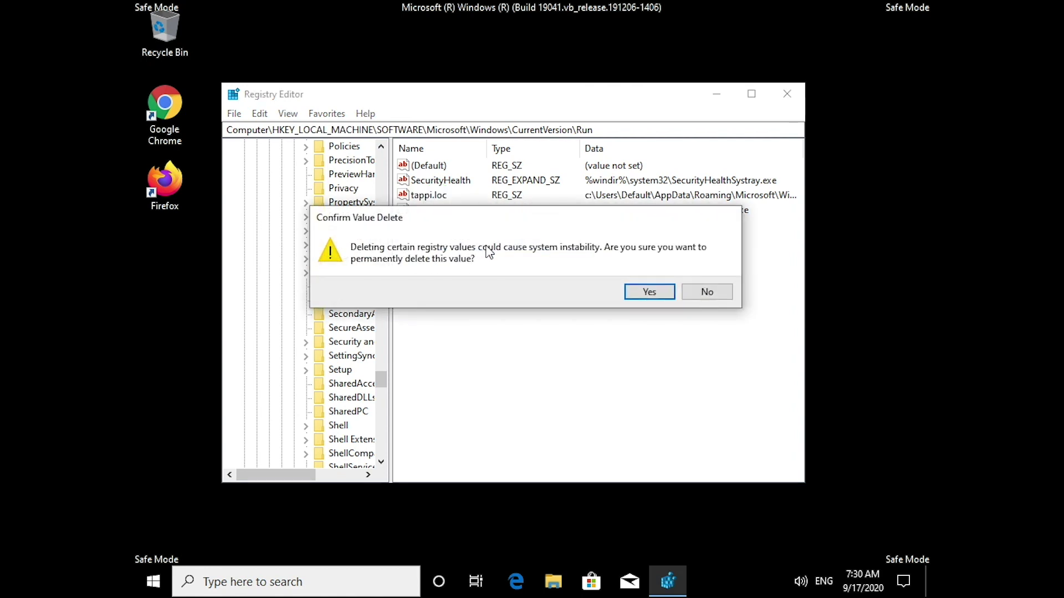
click(643, 292)
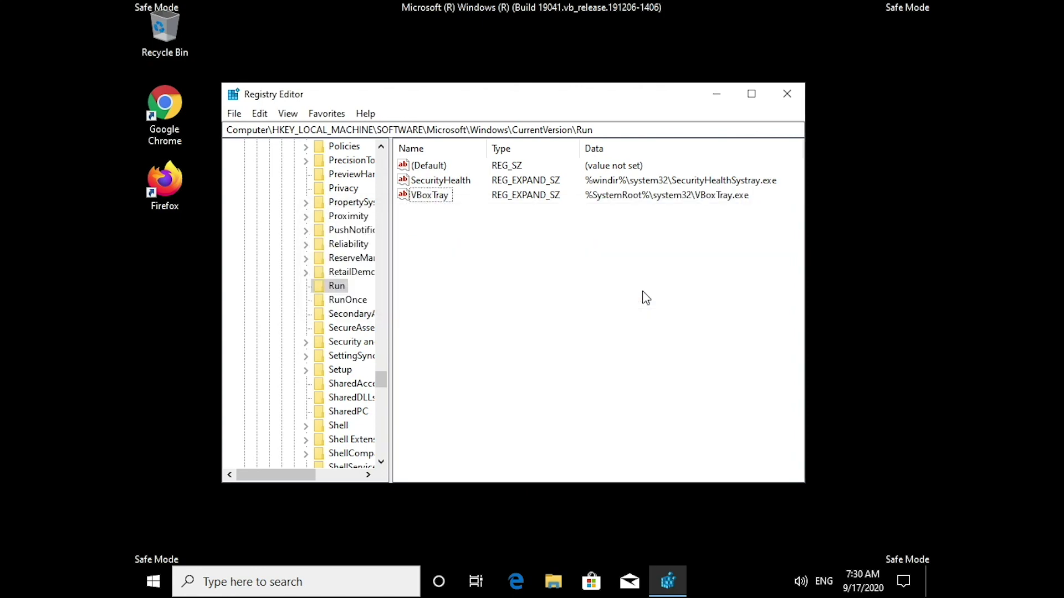
drag(382, 378, 382, 155)
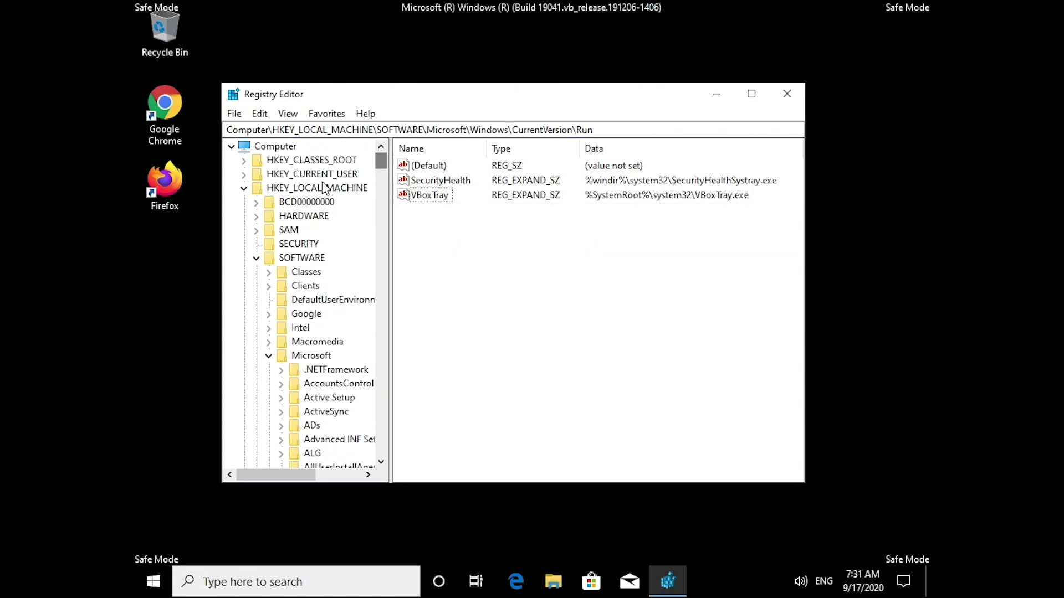
Step: Collapse HKLM and open HKCU\SOFTWARE\Microsoft\Windows\CurrentVersion\Run, which holds only OneDrive
click(246, 189)
click(244, 175)
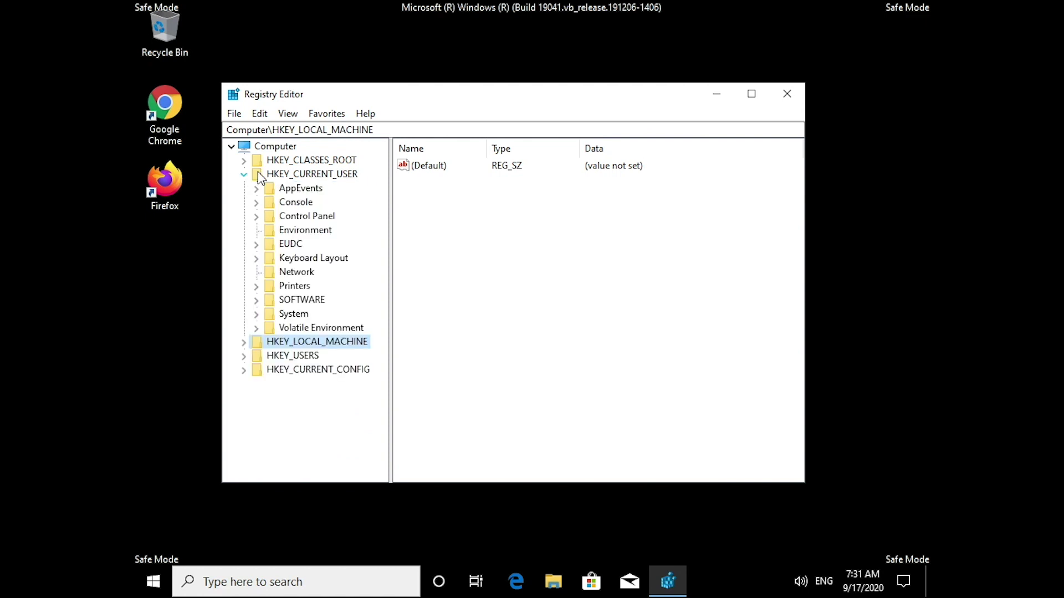
click(255, 300)
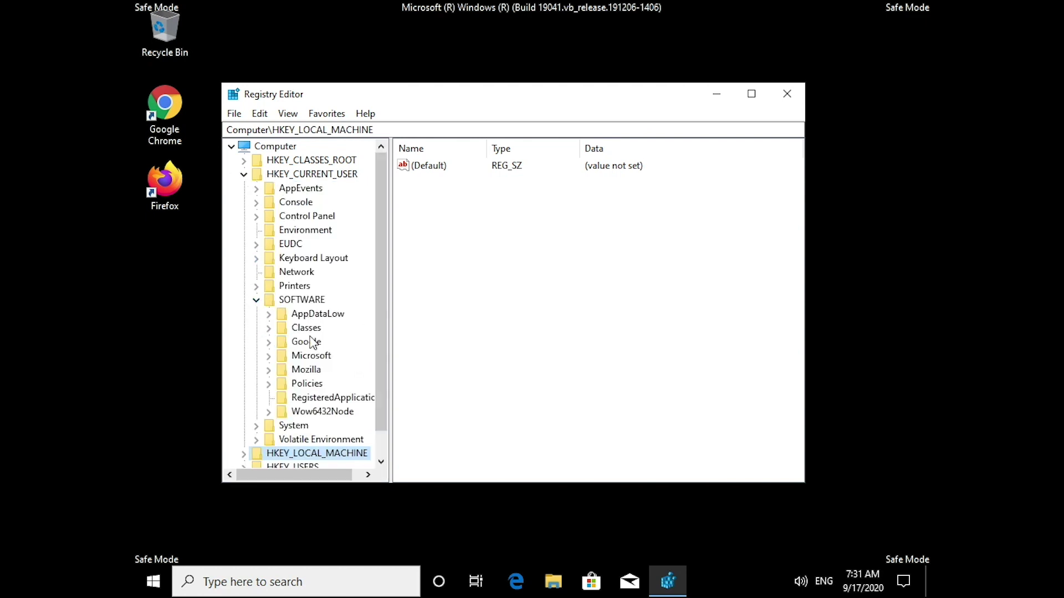
click(268, 356)
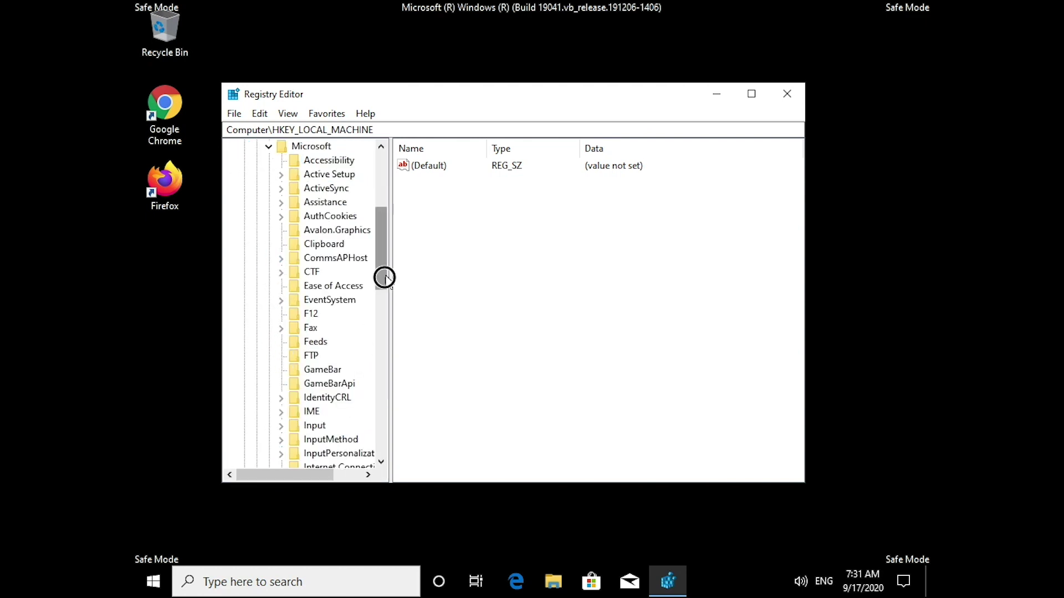
drag(384, 278, 386, 459)
click(281, 300)
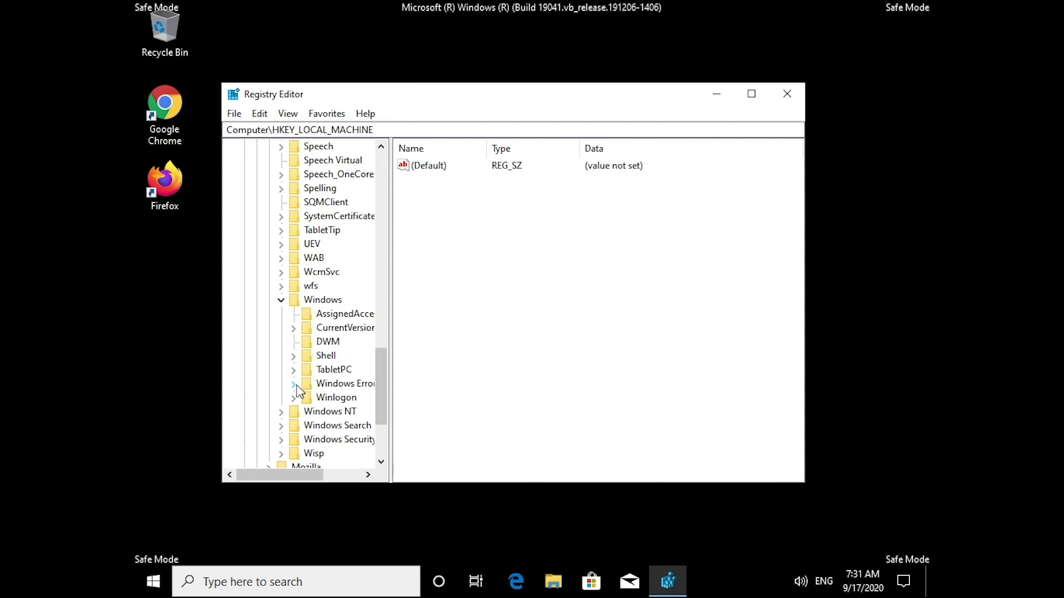
click(293, 328)
drag(382, 304, 380, 388)
click(336, 341)
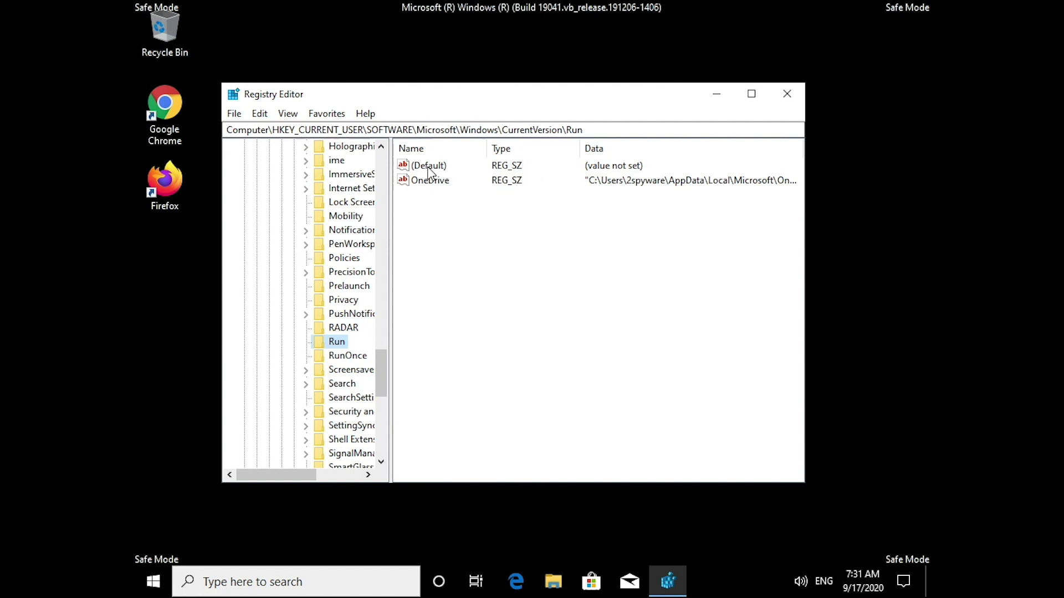
Step: Search the registry with Edit > Find for %temp references
click(261, 114)
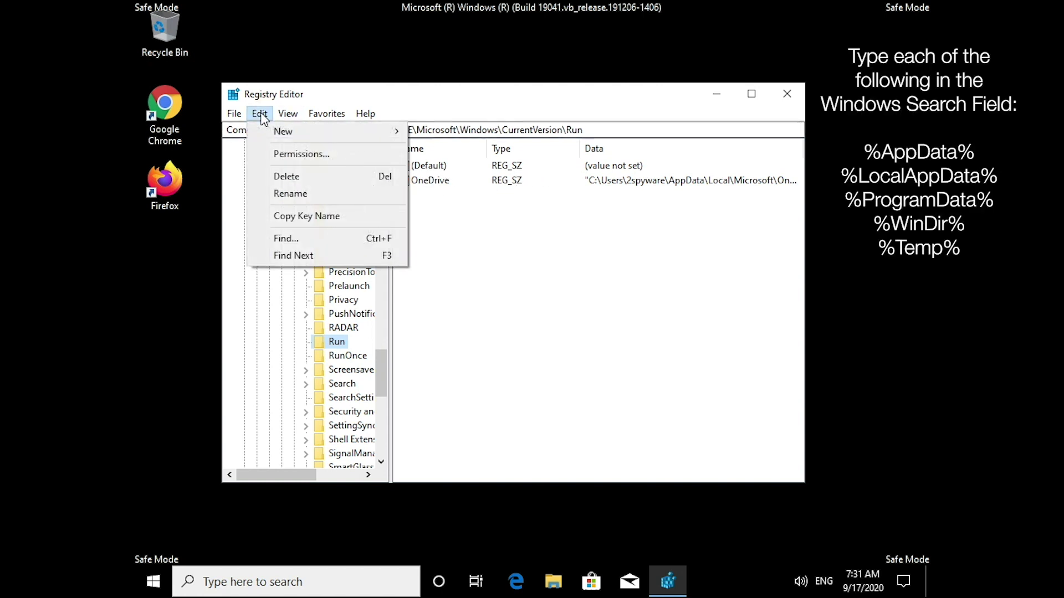
click(285, 238)
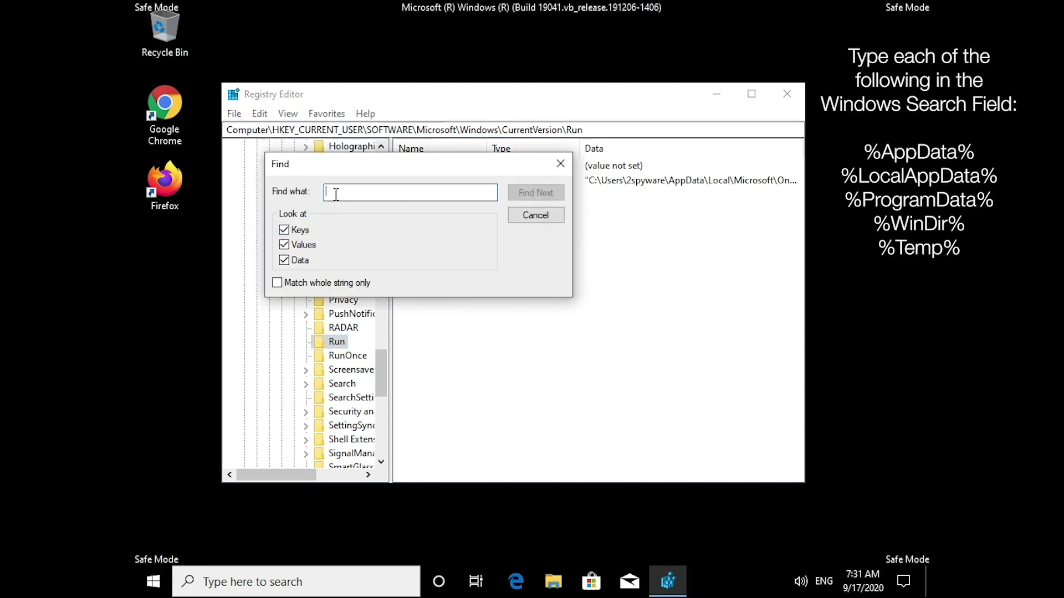
text(%temp%)
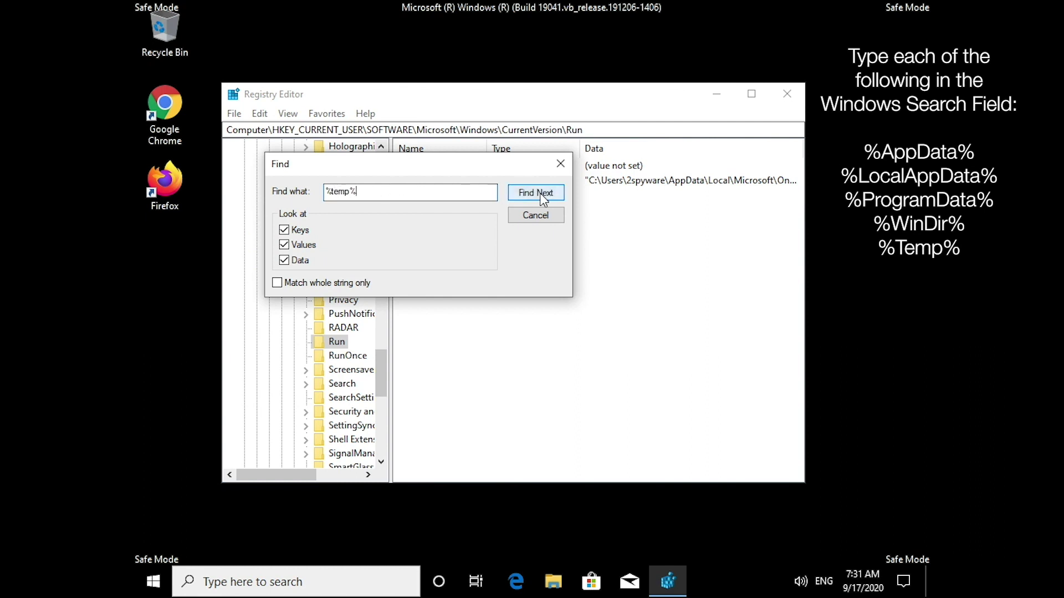
click(540, 193)
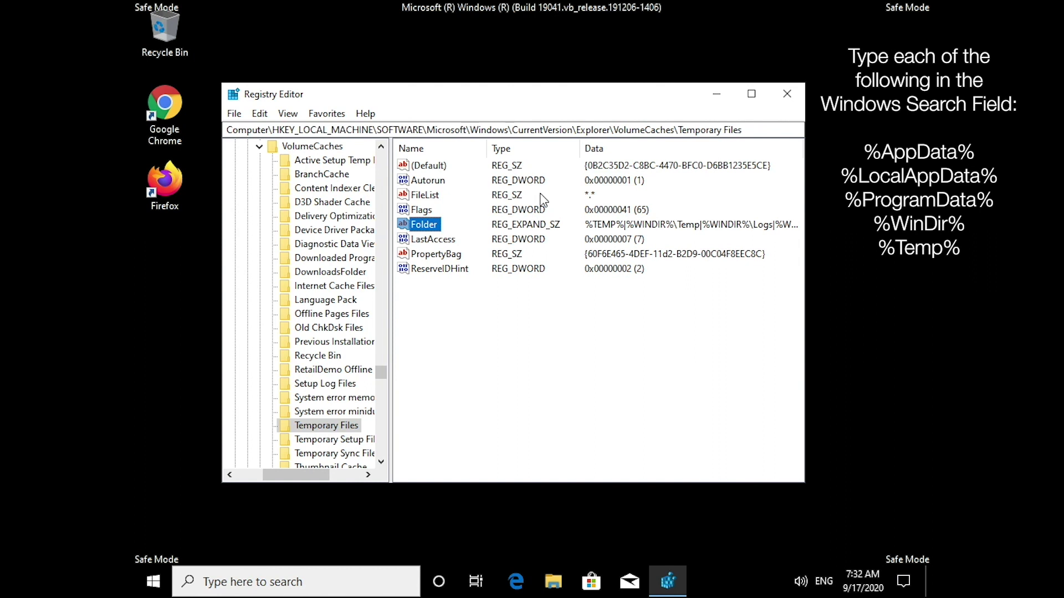
Step: Delete all values under the Temporary Files key and close Registry Editor
drag(424, 300, 408, 160)
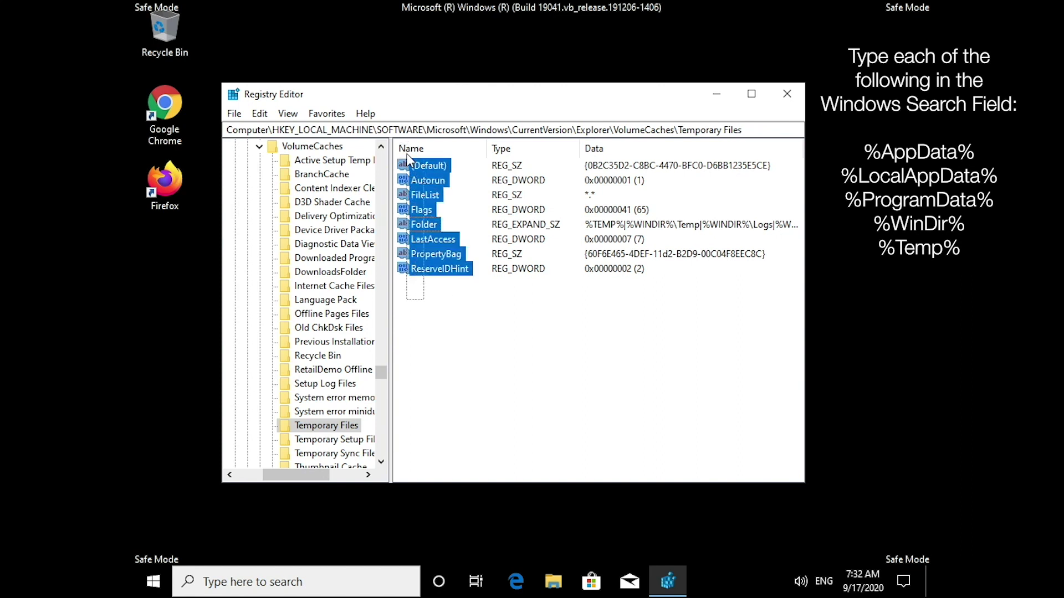
right_click(414, 181)
click(447, 229)
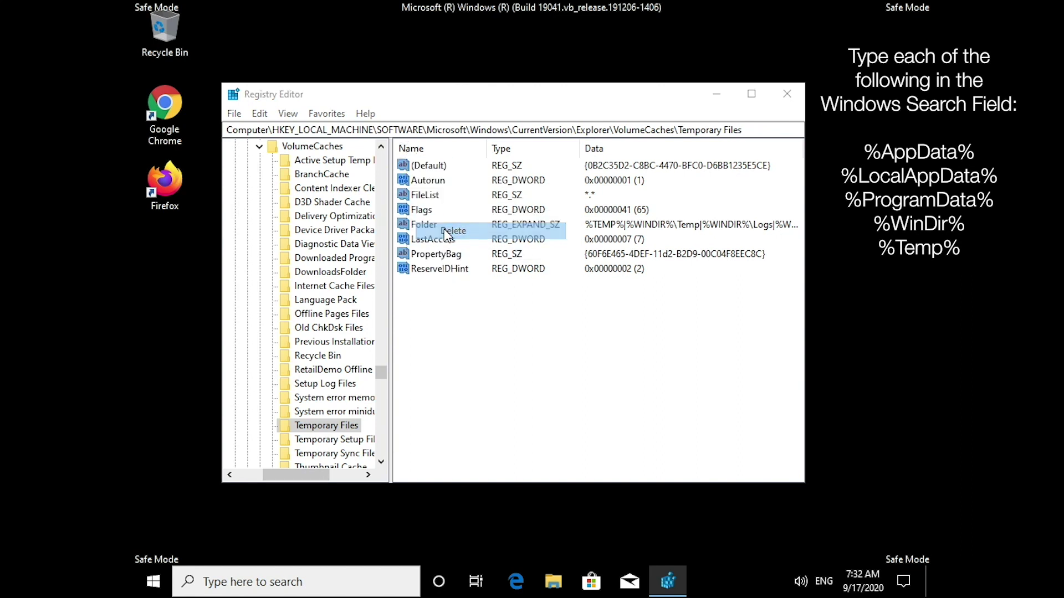
click(652, 292)
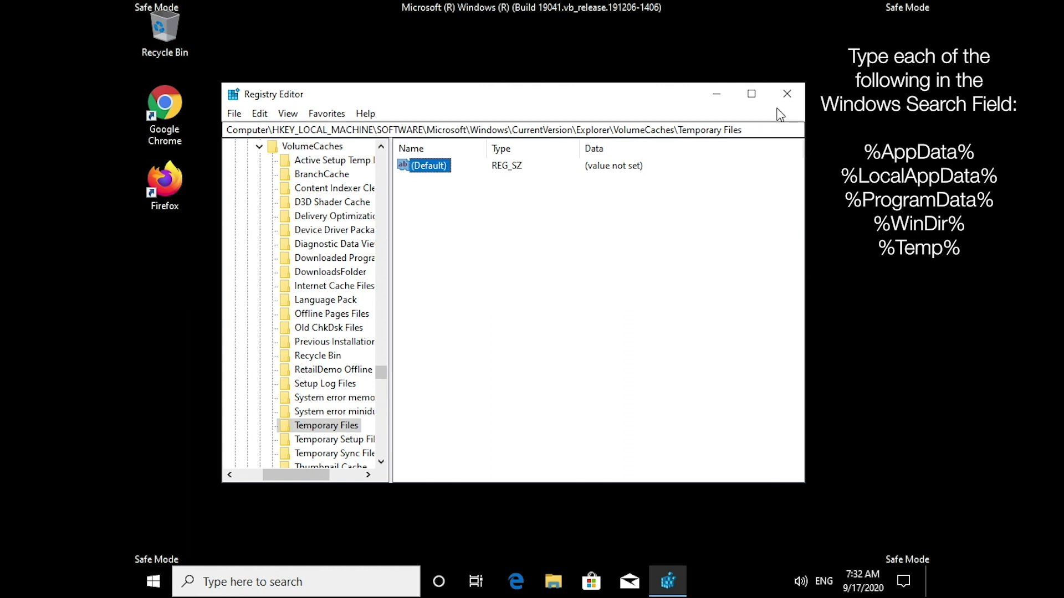
click(787, 94)
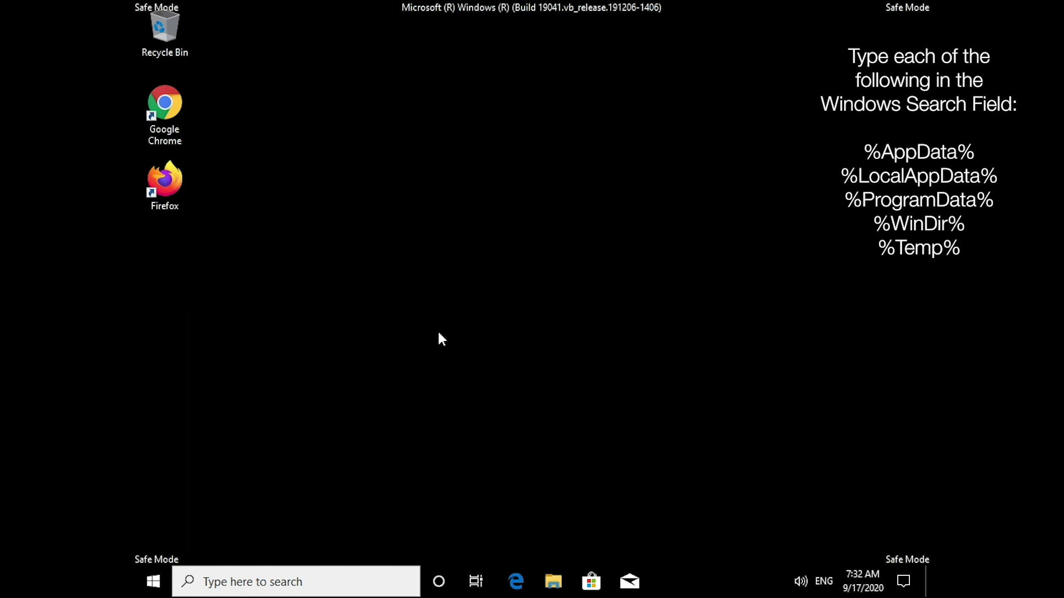
Step: Reopen System Configuration via msconfig and uncheck Safe boot on the Boot tab
click(233, 580)
text(m)
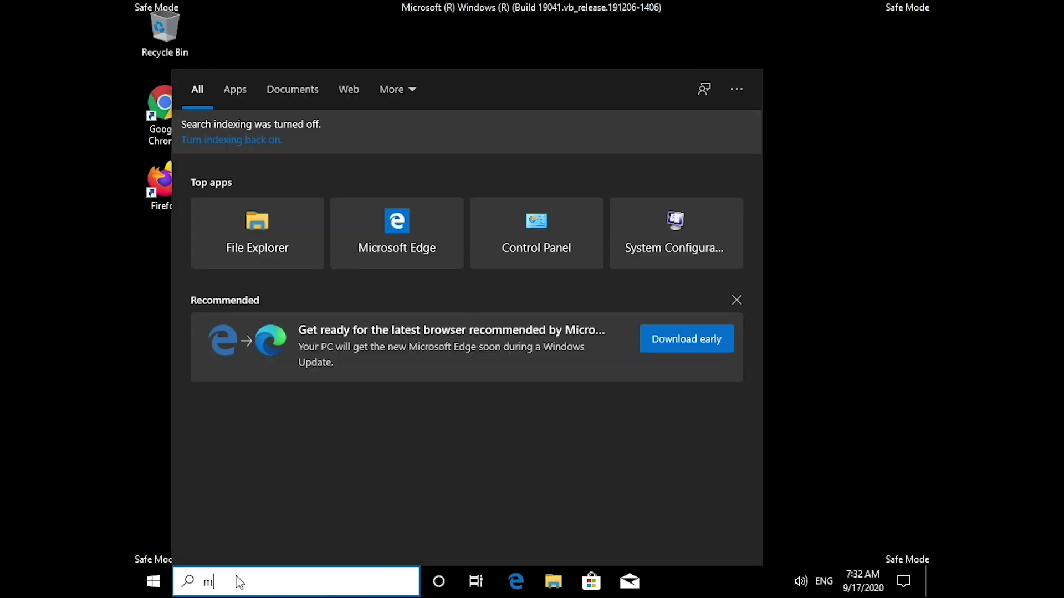
text(sconfig)
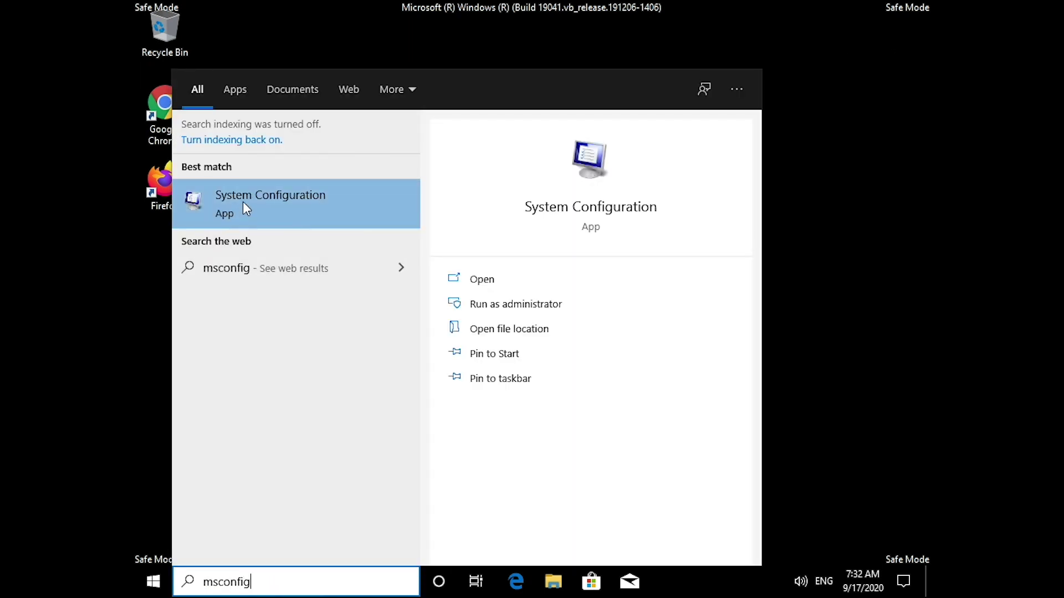
click(242, 200)
click(368, 170)
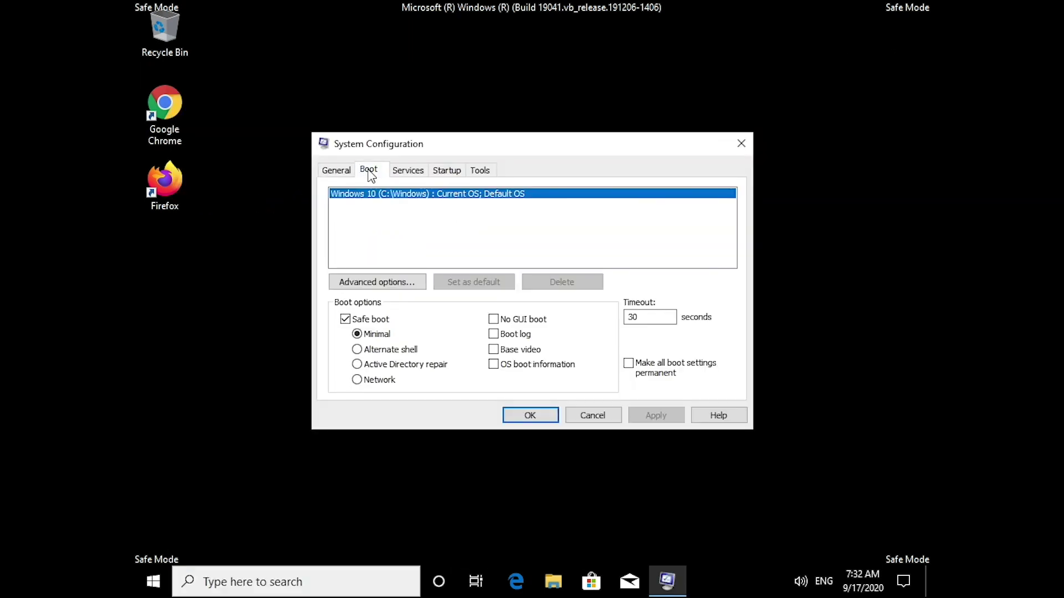
click(375, 319)
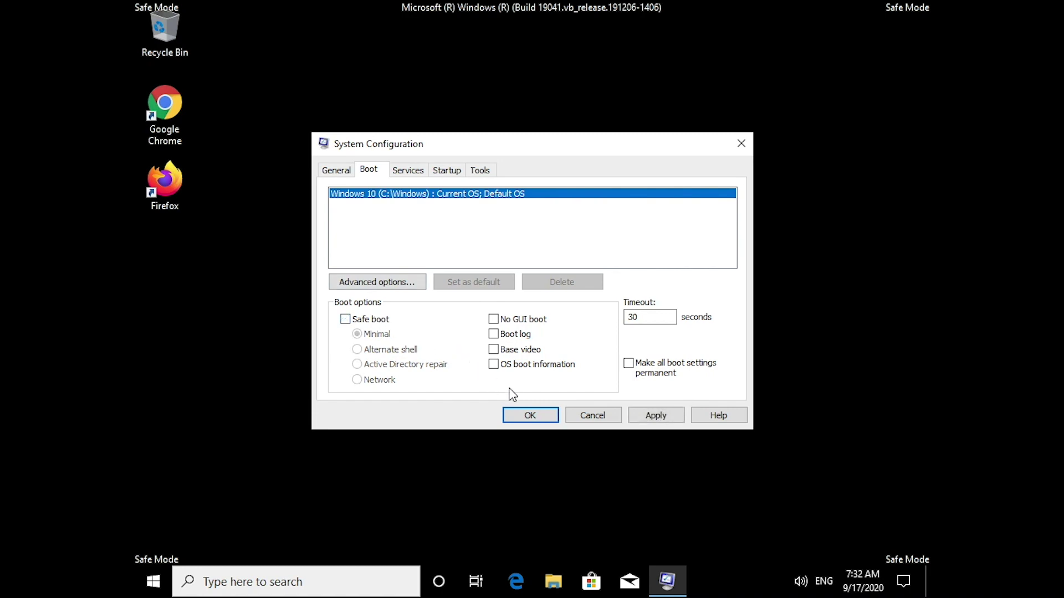